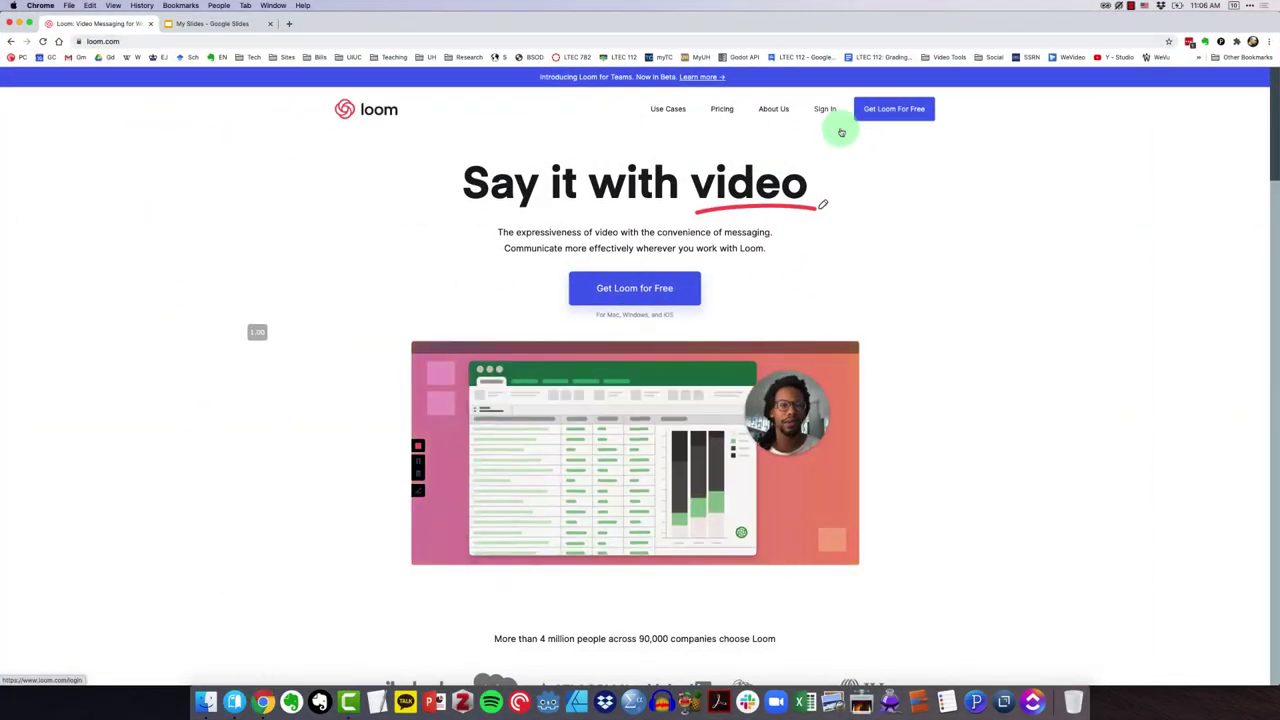
Sign in to Loom from loom.com with the account's email and password
{"action": "left_click", "coordinate": [823, 112]}
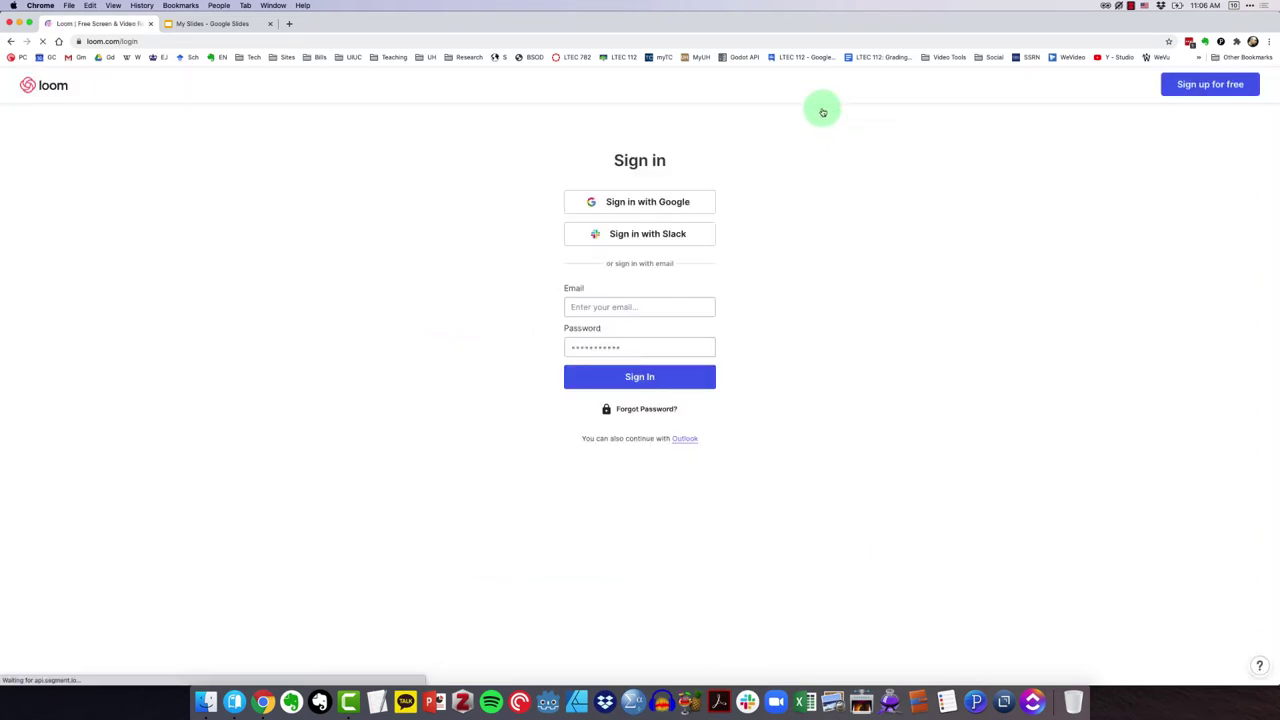
{"action": "left_click", "coordinate": [640, 376]}
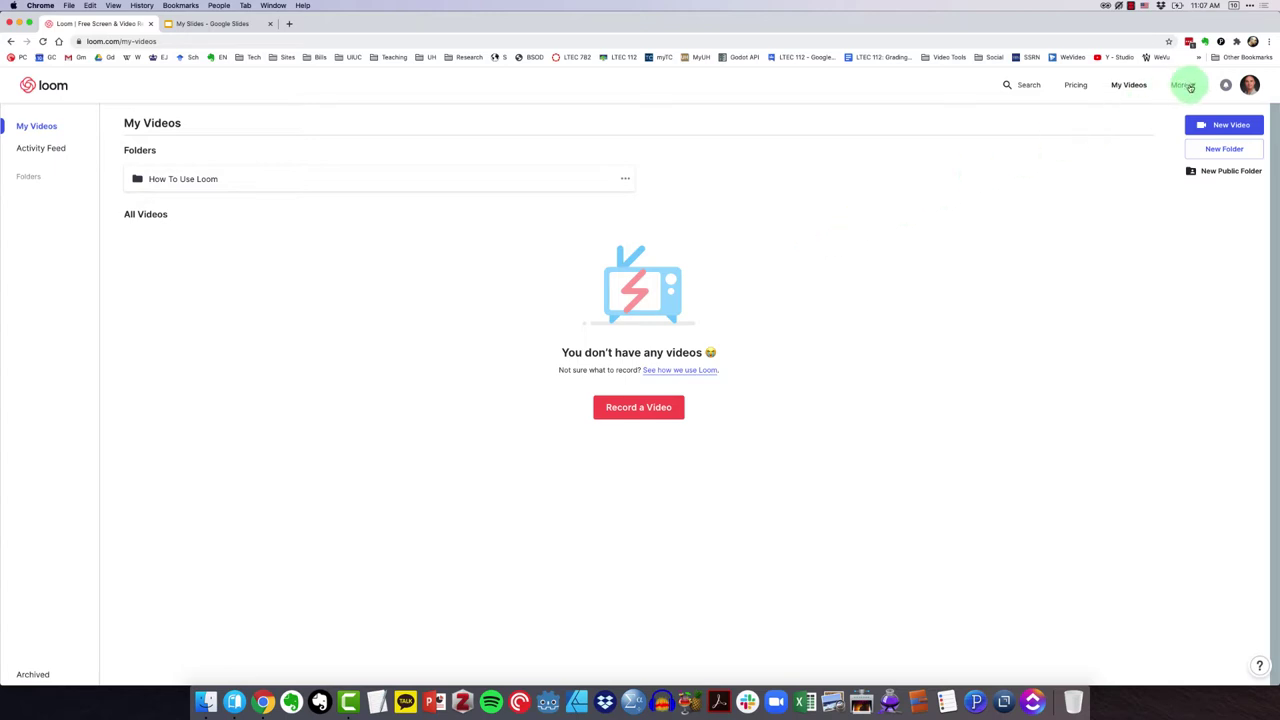
Go to Loom's Desktop App download page via More and reveal the PC download option
{"action": "left_click", "coordinate": [1190, 87]}
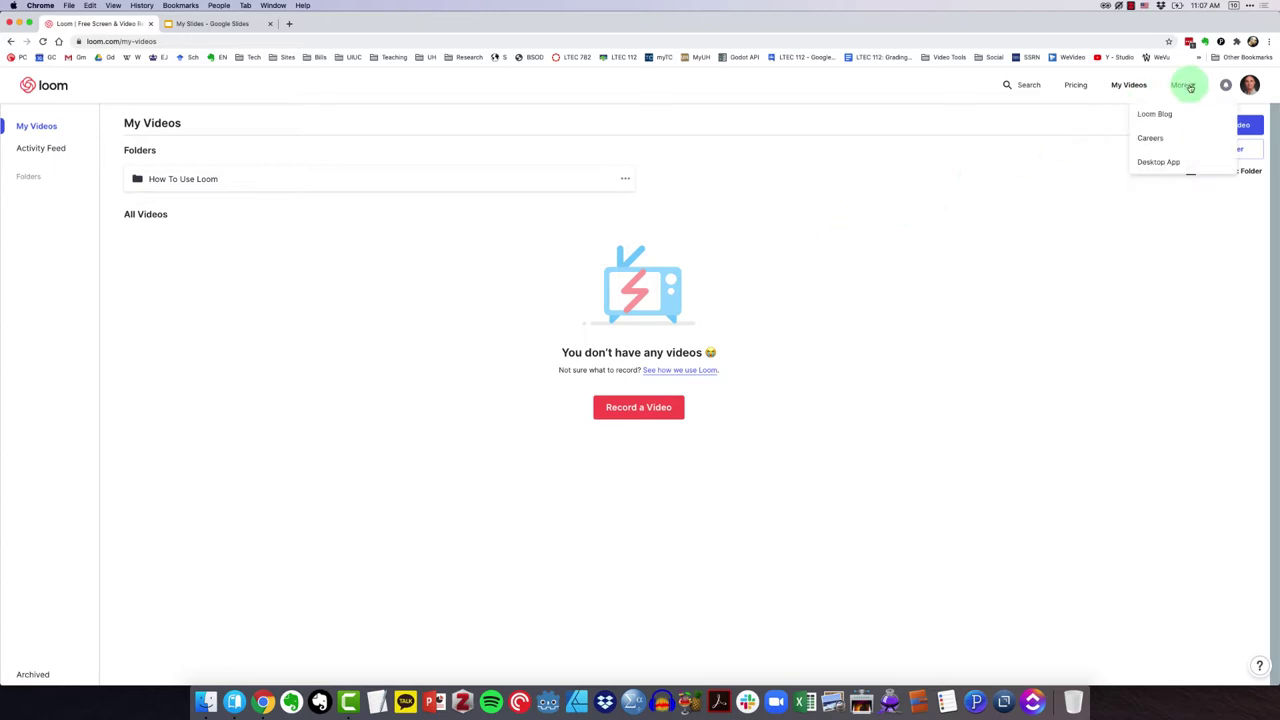
{"action": "left_click", "coordinate": [1170, 166]}
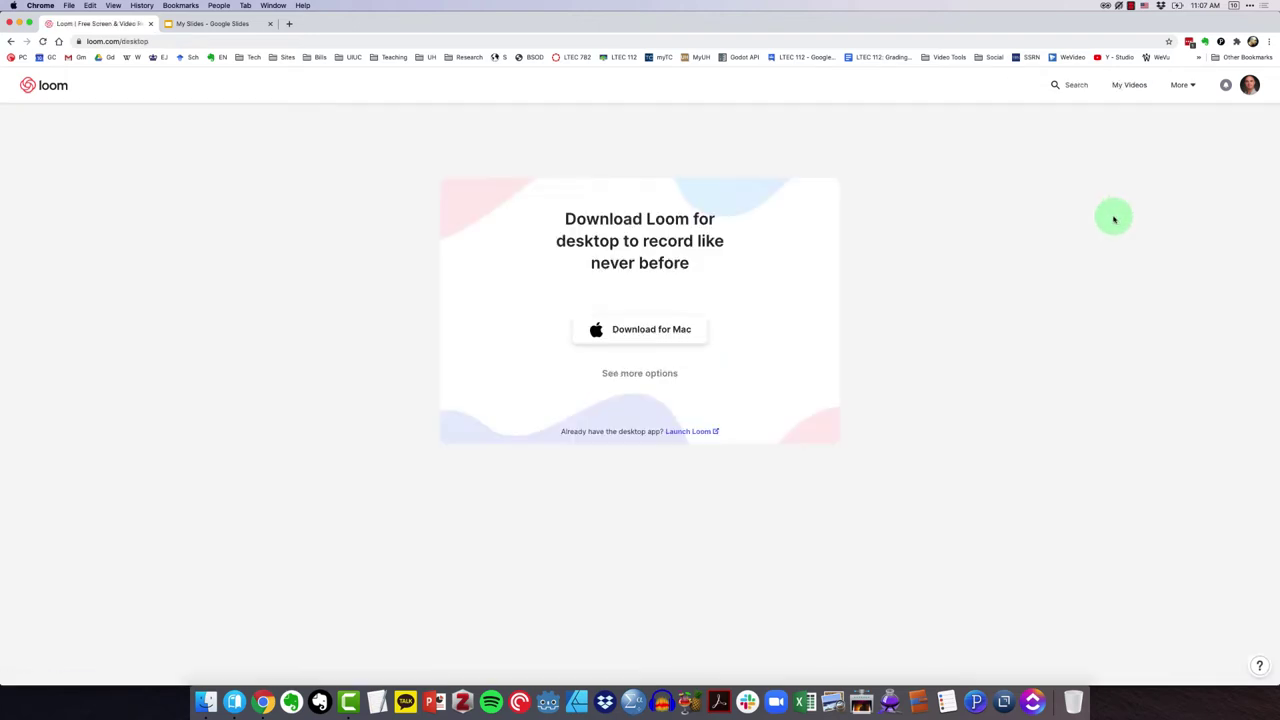
{"action": "left_click", "coordinate": [645, 374]}
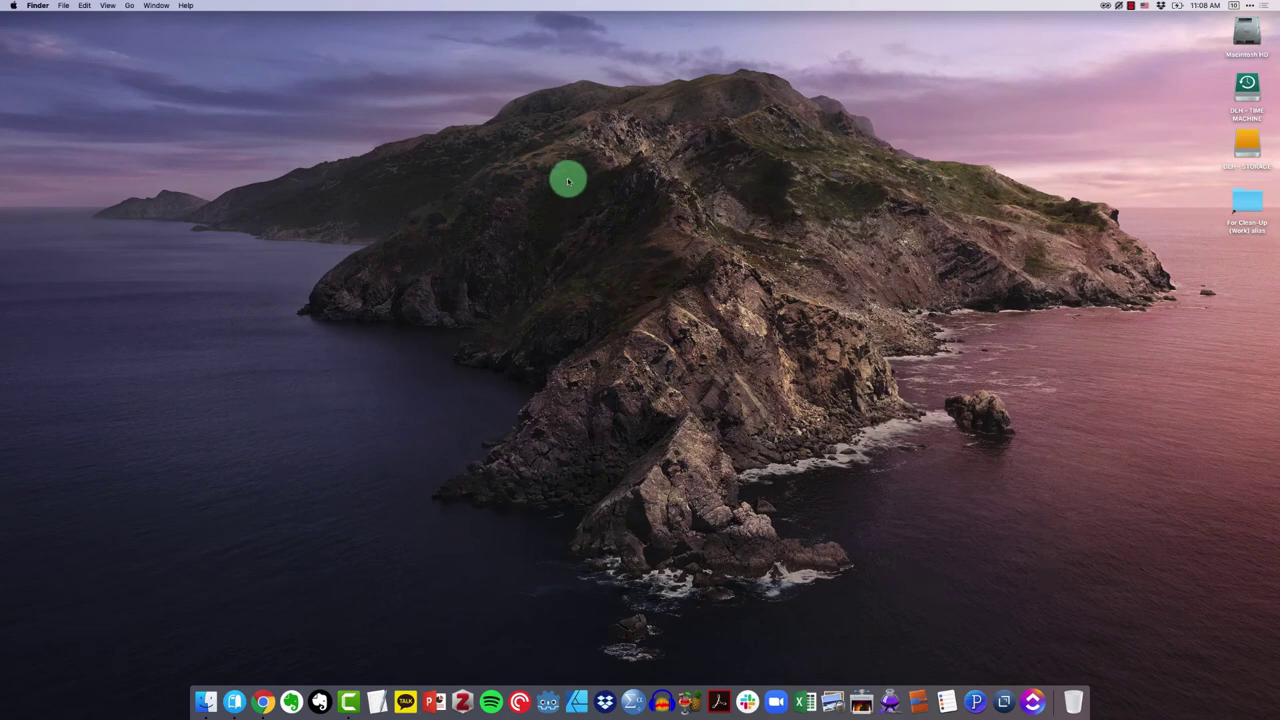
Launch the Loom desktop app by searching 'Loo' in the app launcher
{"action": "key", "text": "alt+space"}
{"action": "type", "text": "Loo"}
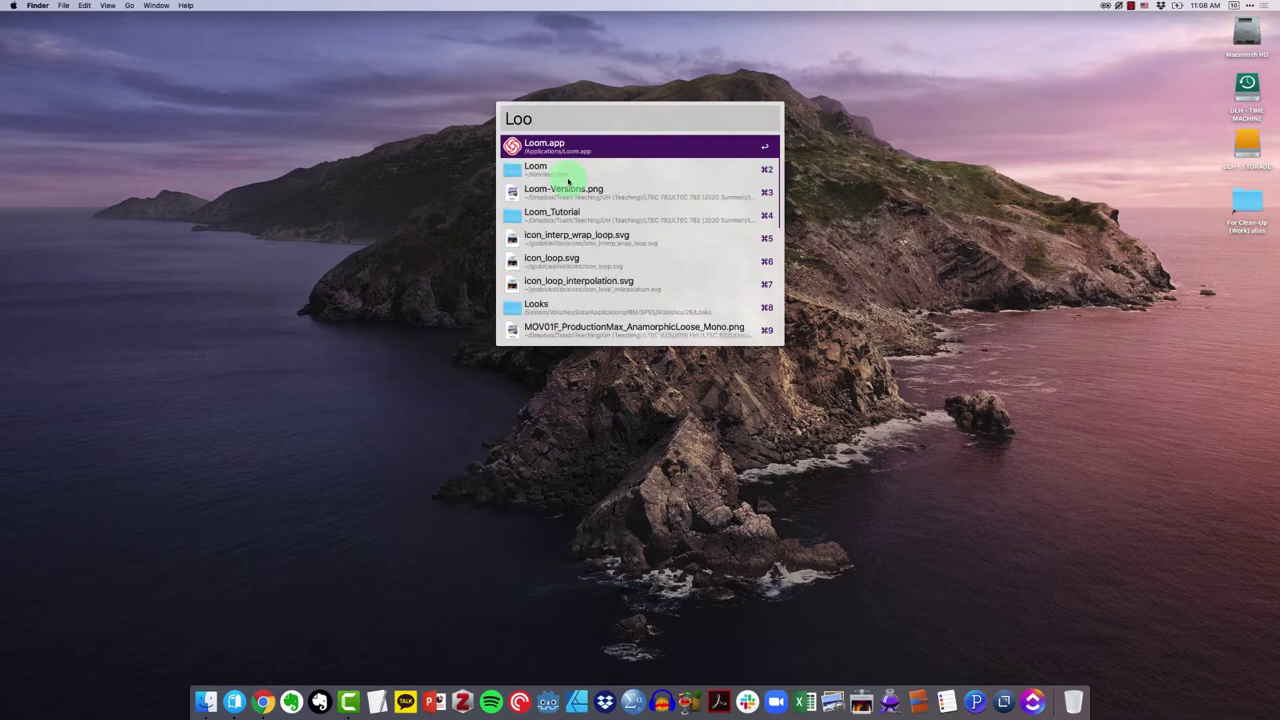
{"action": "key", "text": "Return"}
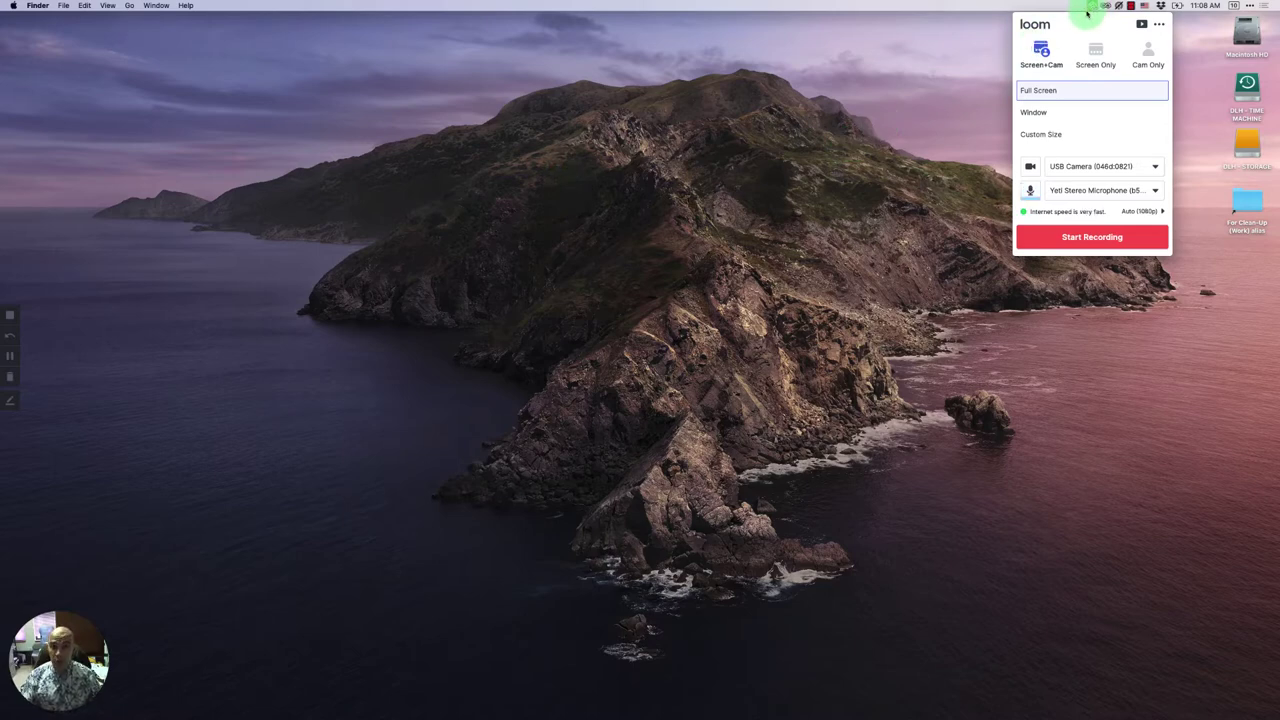
{"action": "mouse_move", "coordinate": [582, 712]}
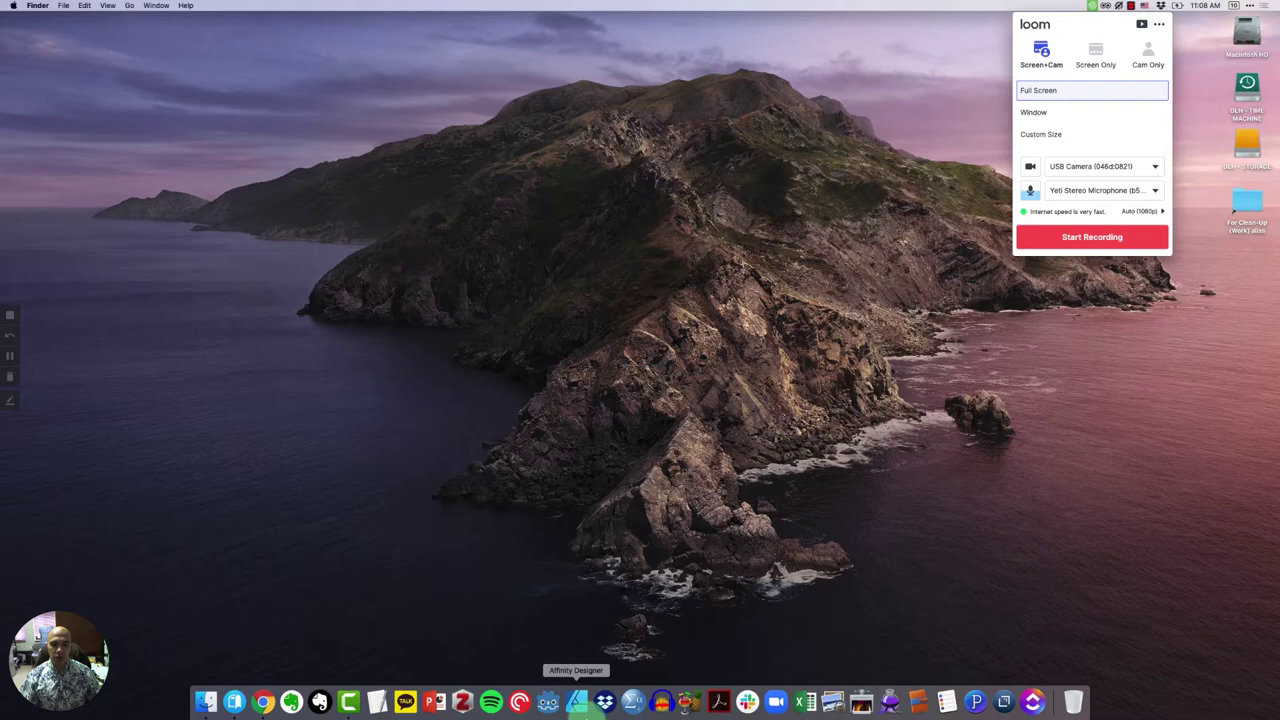
Turn on Show dock icon in Loom's Account preferences, then close preferences and the recorder
{"action": "left_click", "coordinate": [1160, 27]}
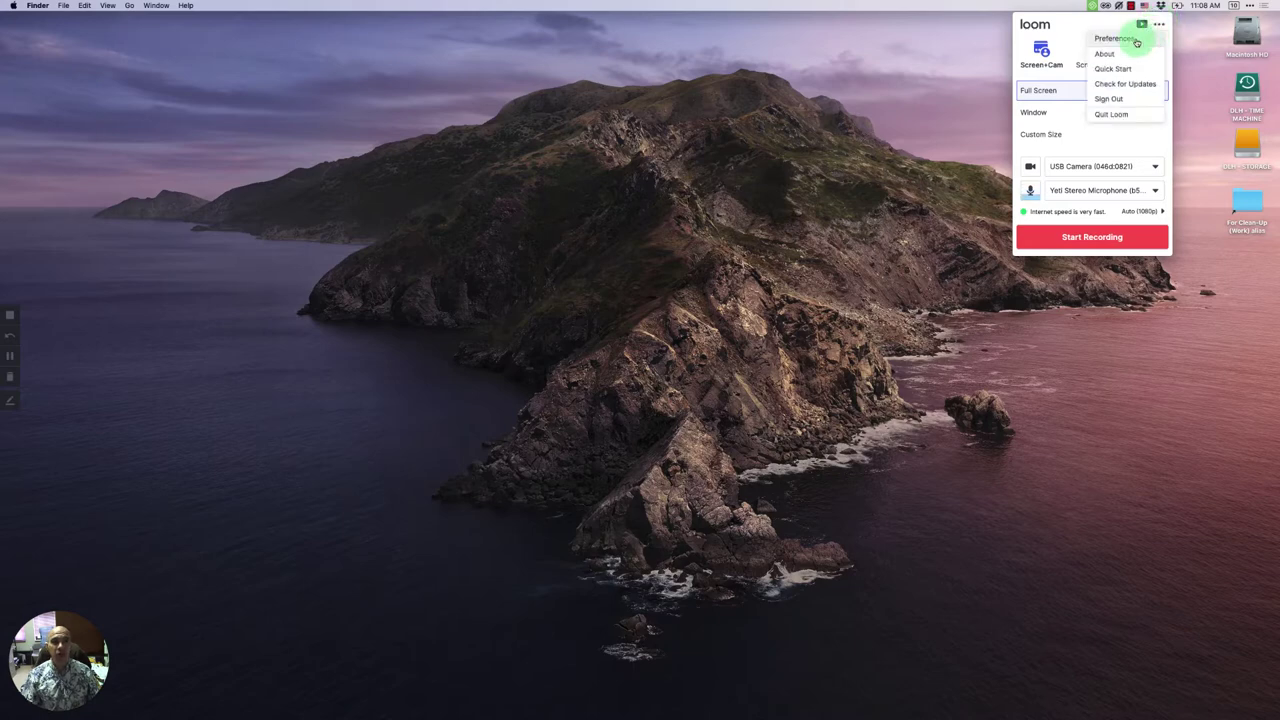
{"action": "left_click", "coordinate": [1116, 39]}
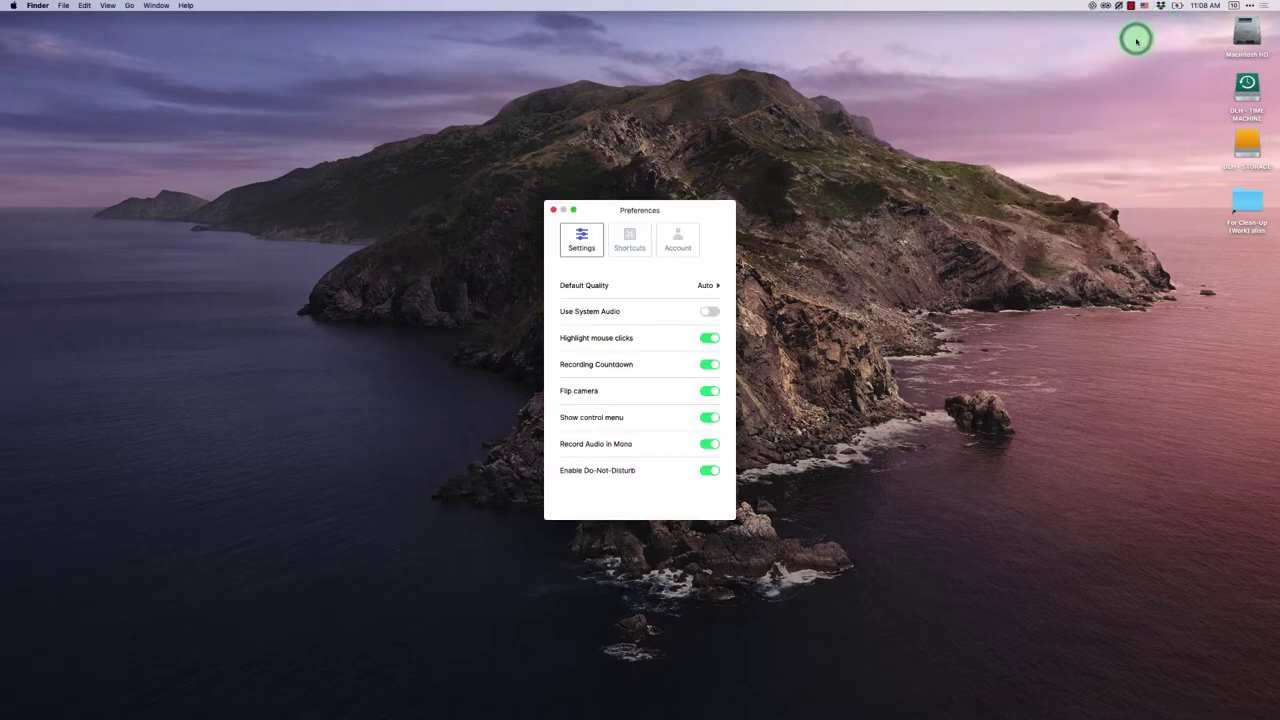
{"action": "left_click", "coordinate": [679, 243]}
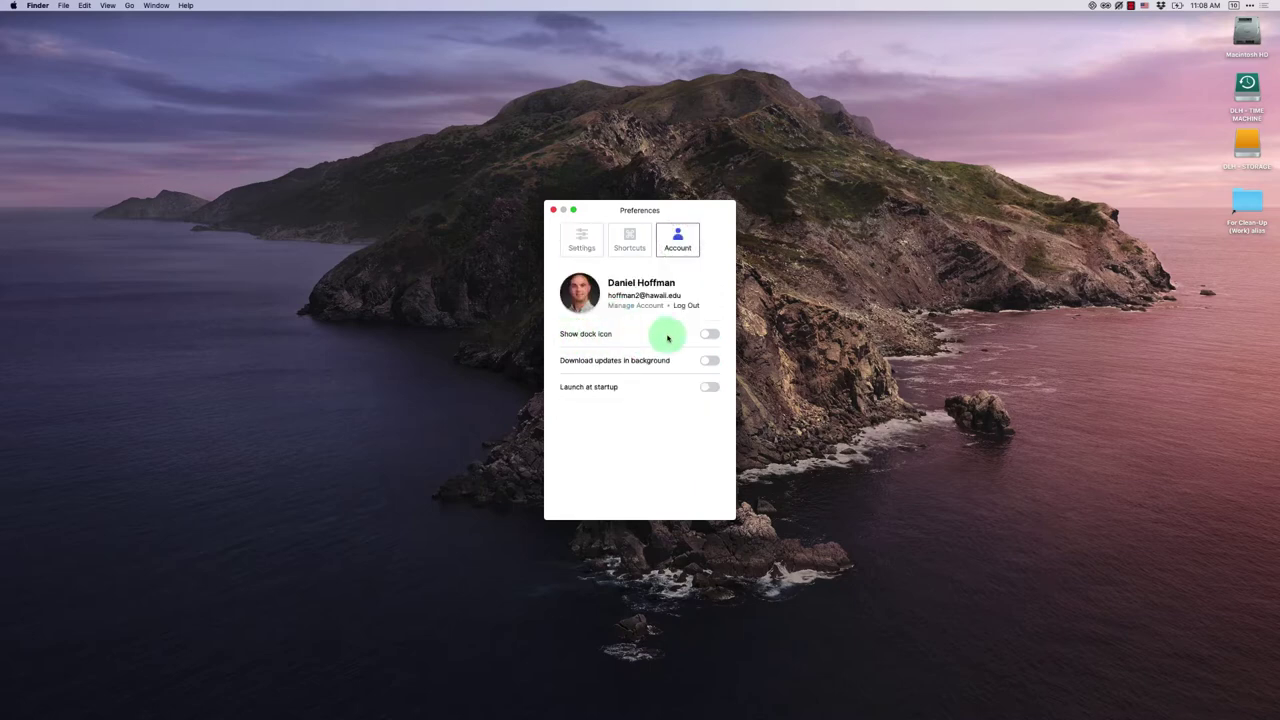
{"action": "left_click", "coordinate": [707, 335]}
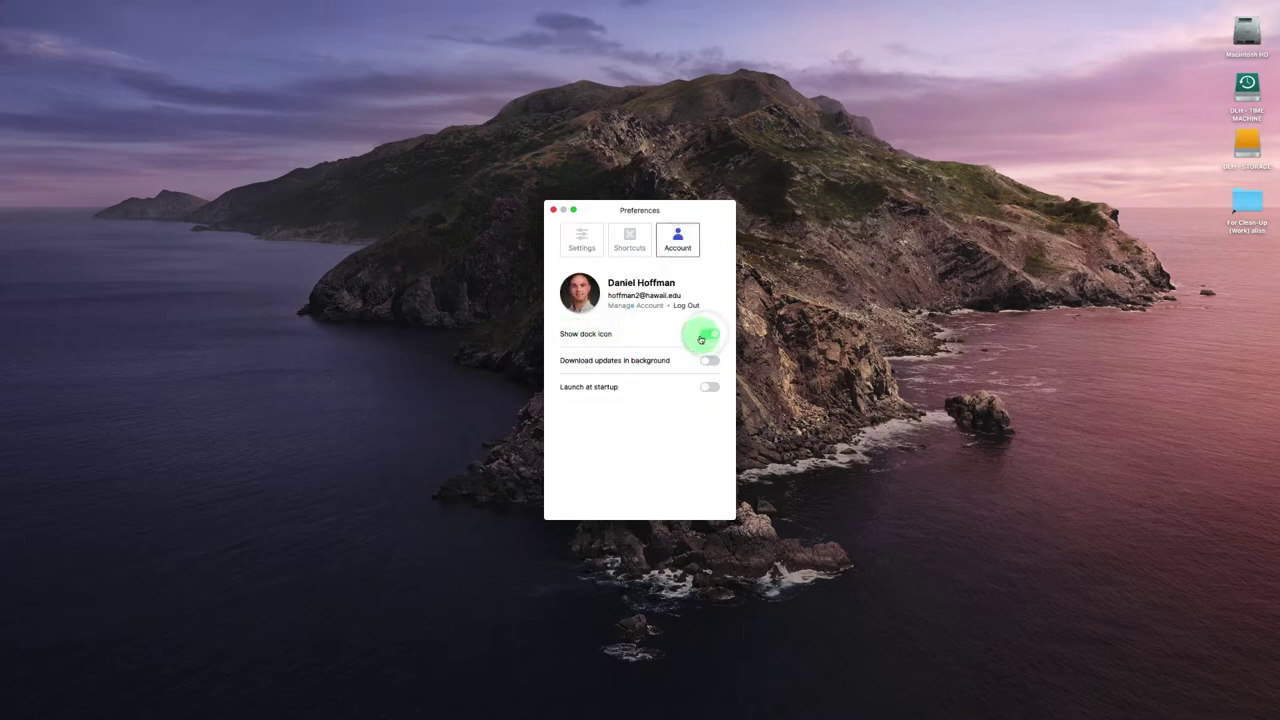
{"action": "left_click", "coordinate": [553, 211]}
{"action": "left_click", "coordinate": [889, 134]}
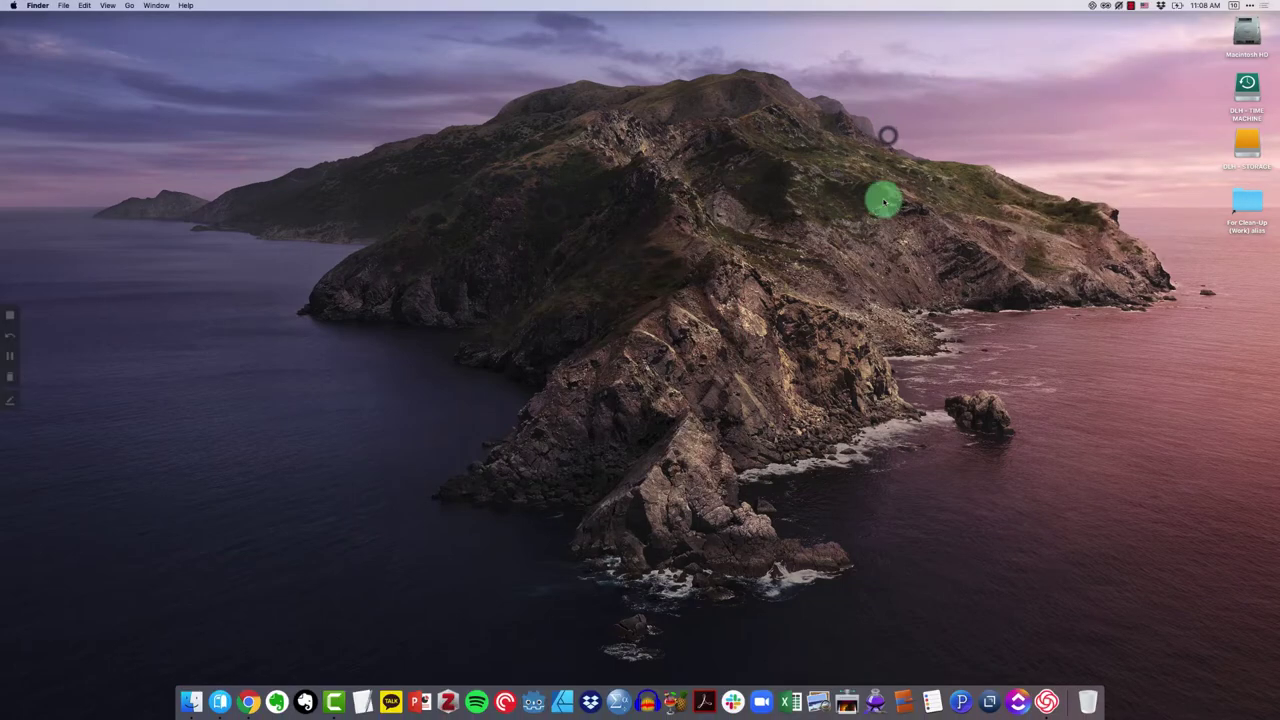
Pin Loom's Dock icon with Options > Keep in Dock
{"action": "right_click", "coordinate": [1047, 701]}
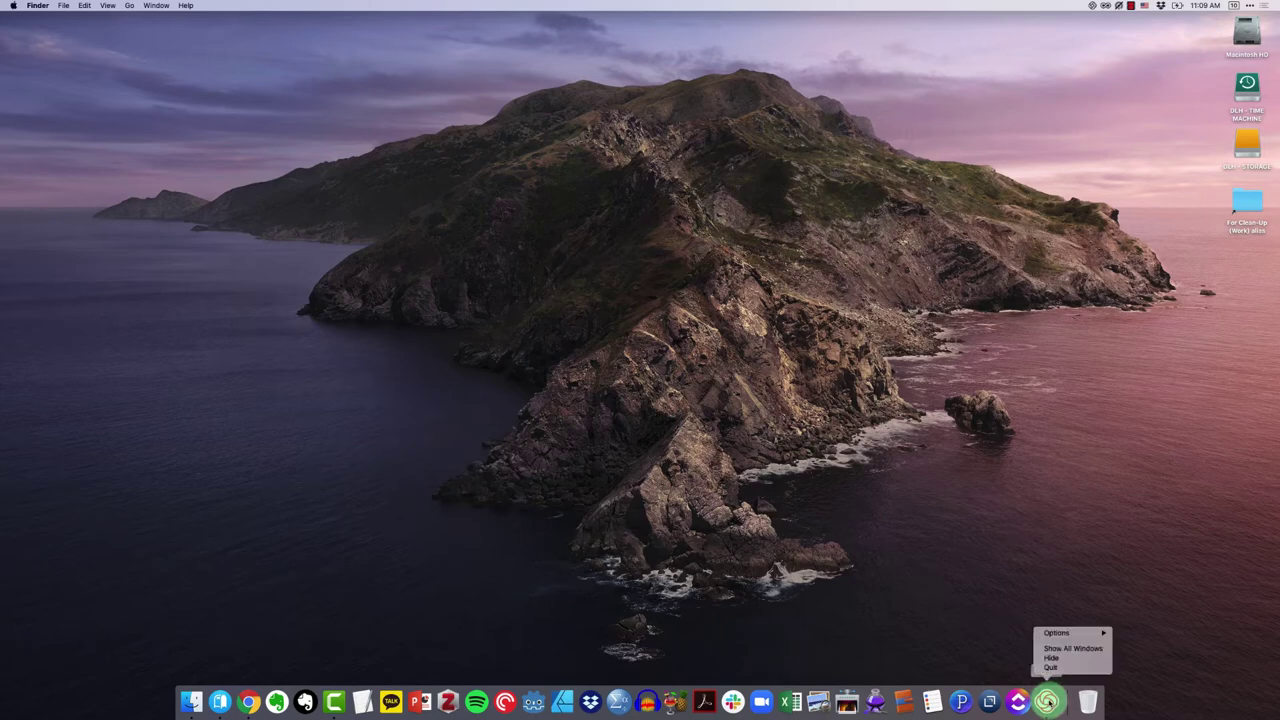
{"action": "mouse_move", "coordinate": [1050, 634]}
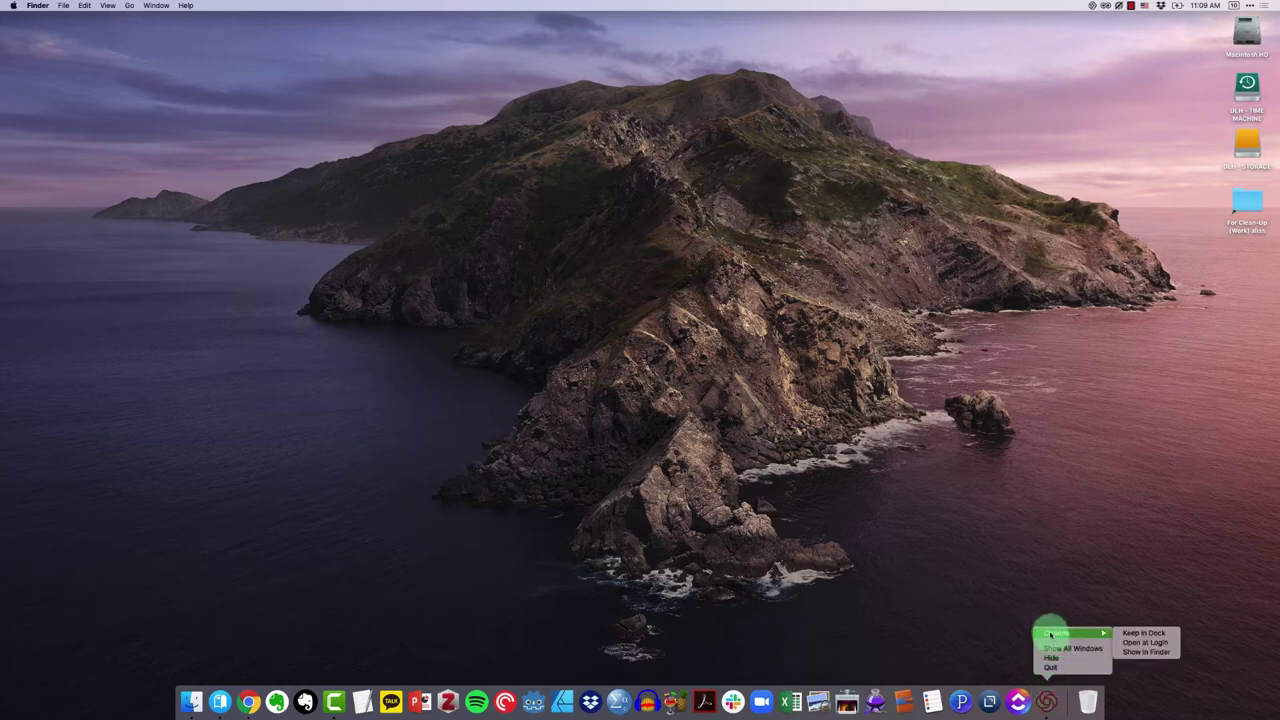
{"action": "left_click", "coordinate": [1150, 634]}
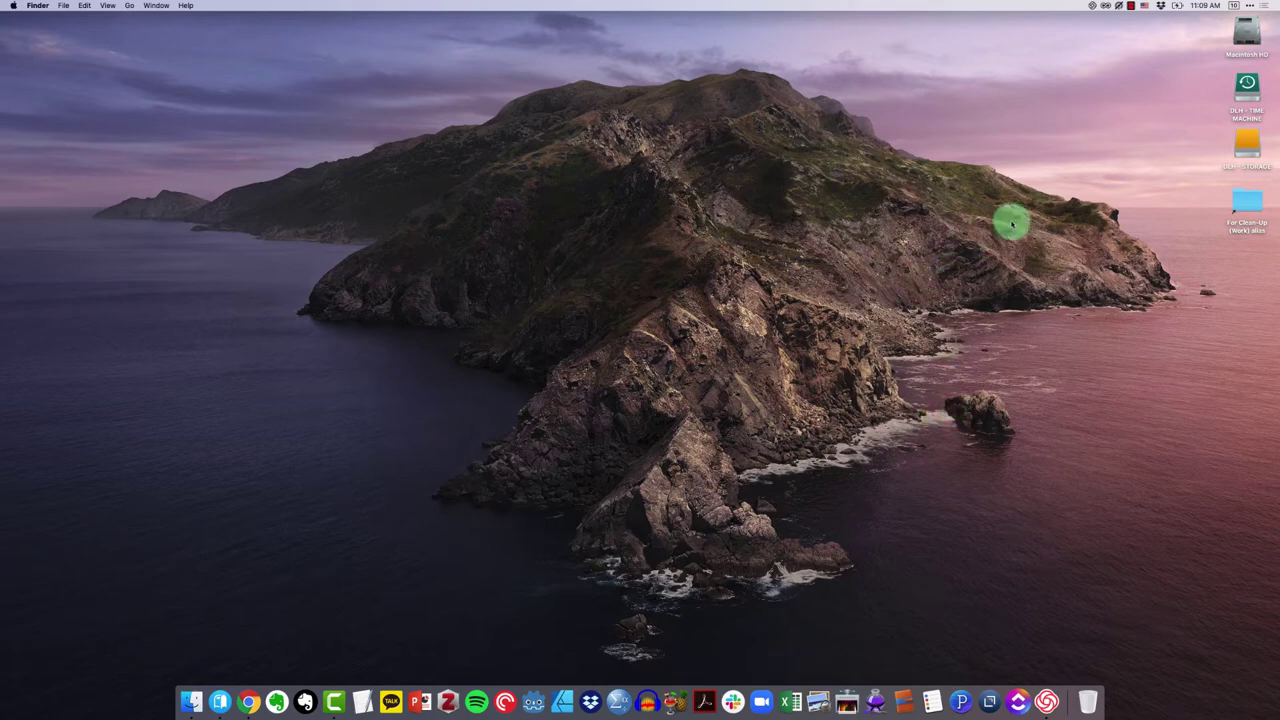
Try Screen Only and Cam Only modes, then return to Screen+Cam with the bubble lower-left
{"action": "left_click", "coordinate": [1090, 7]}
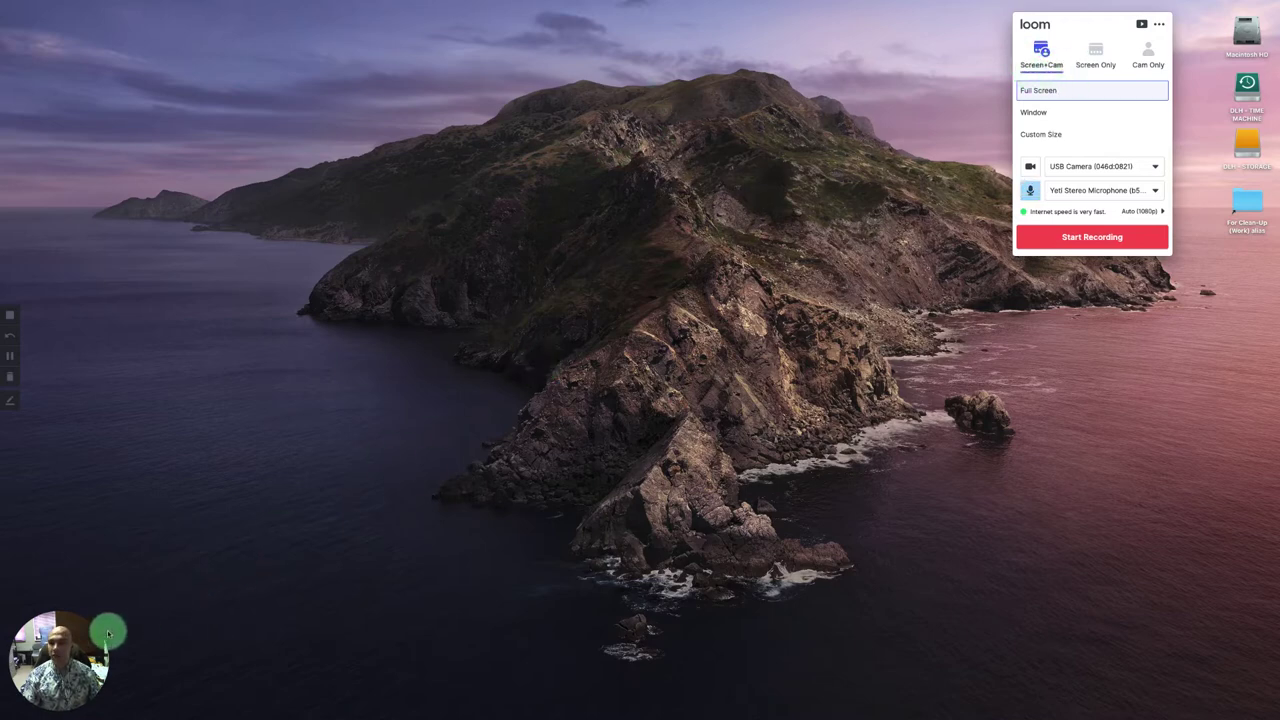
{"action": "left_click_drag", "start_coordinate": [94, 629], "coordinate": [123, 609]}
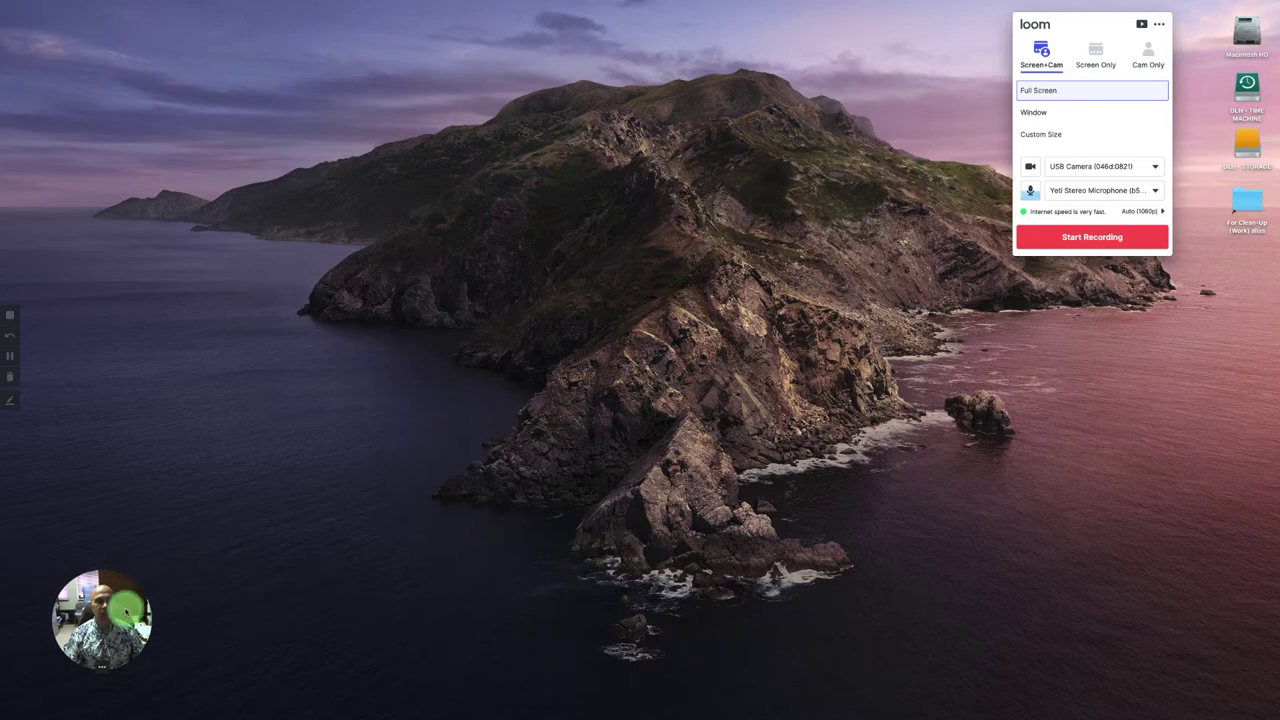
{"action": "left_click", "coordinate": [1094, 61]}
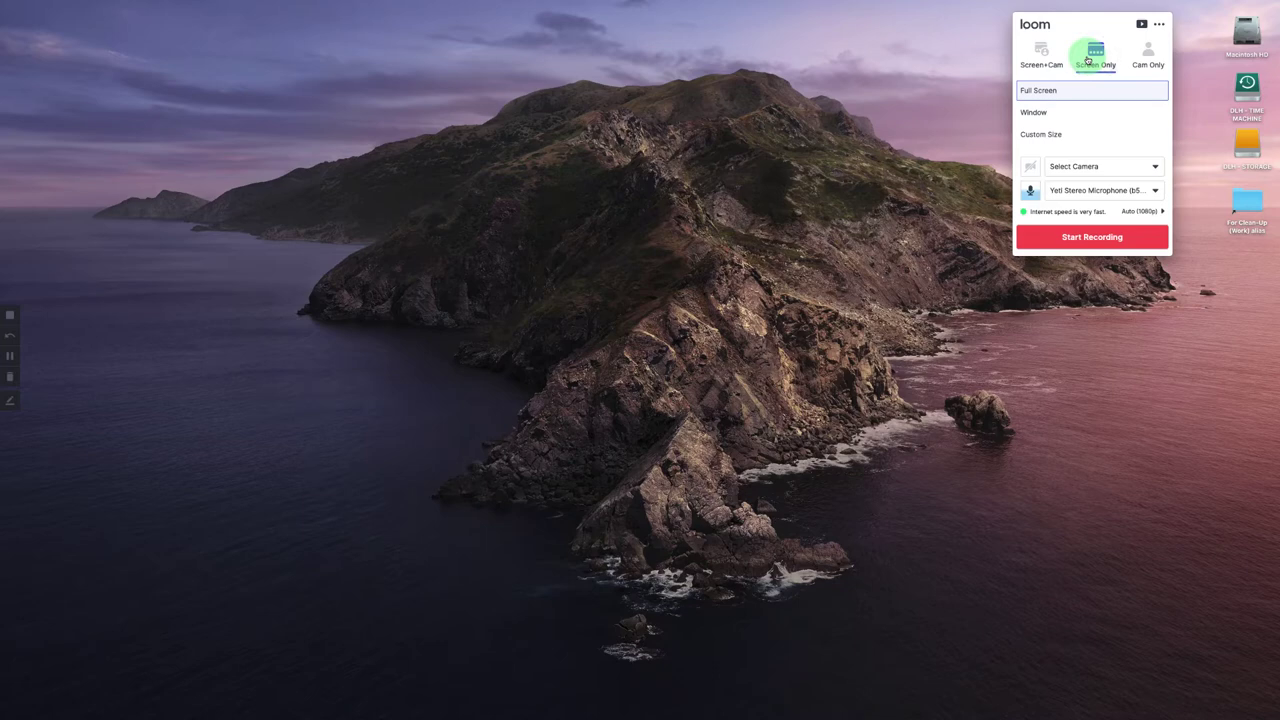
{"action": "left_click", "coordinate": [1146, 56]}
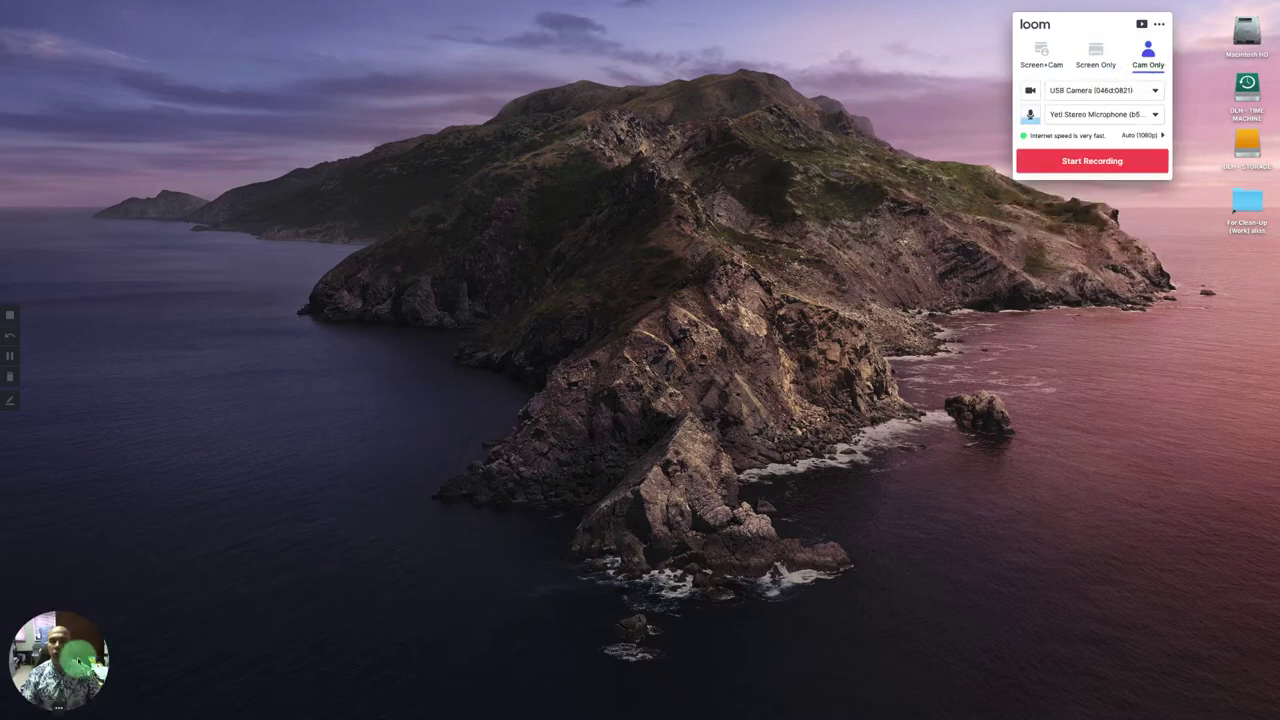
{"action": "left_click_drag", "start_coordinate": [60, 665], "coordinate": [562, 310]}
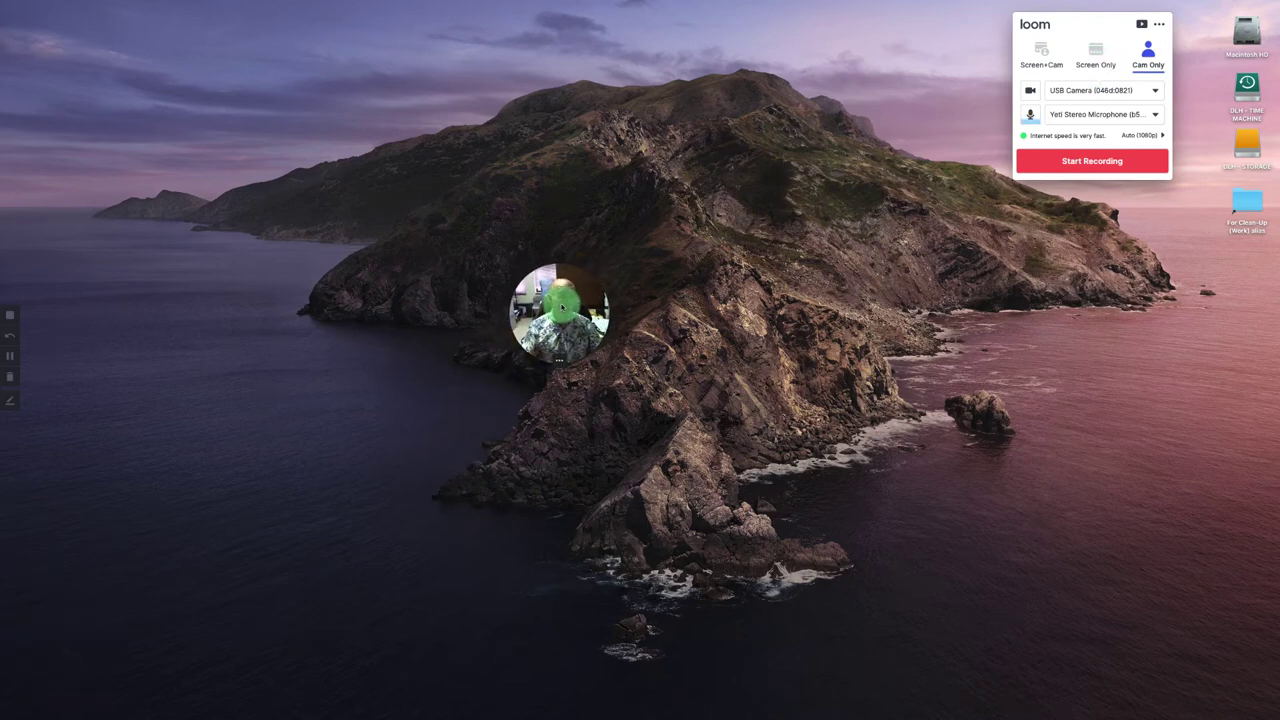
{"action": "left_click_drag", "start_coordinate": [562, 308], "coordinate": [108, 636]}
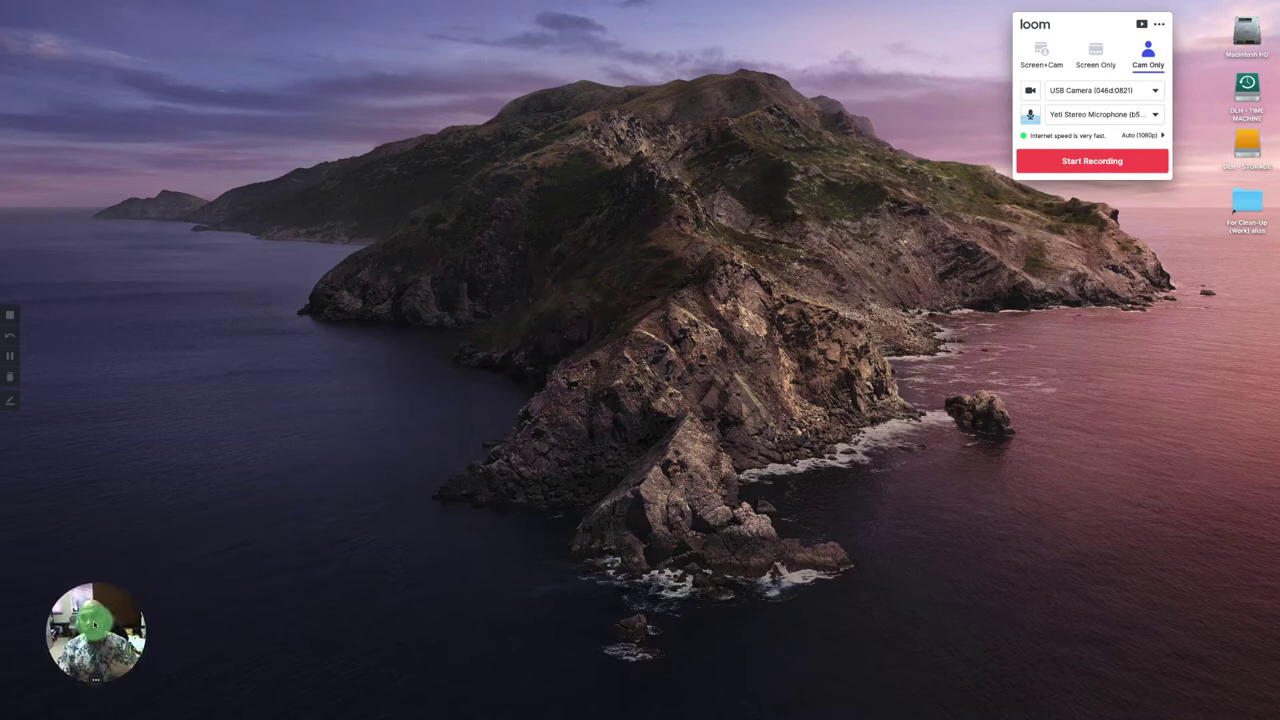
{"action": "left_click", "coordinate": [1044, 68]}
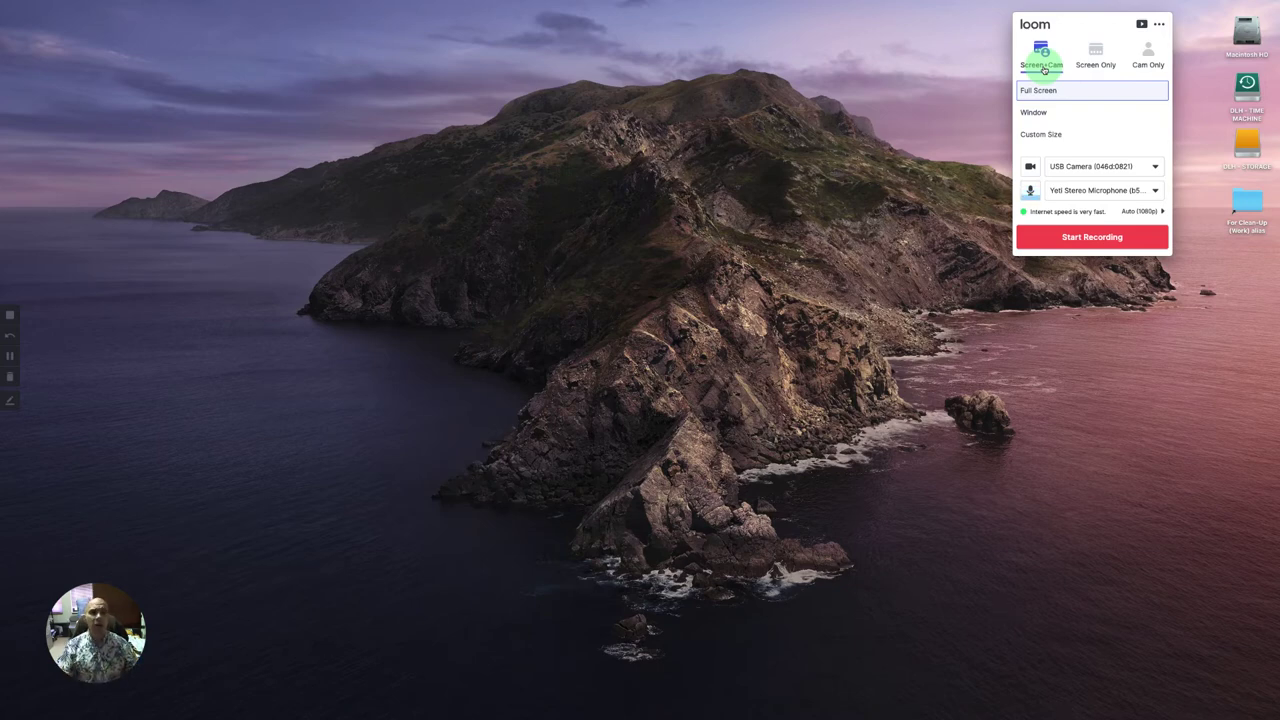
{"action": "left_click", "coordinate": [1086, 170]}
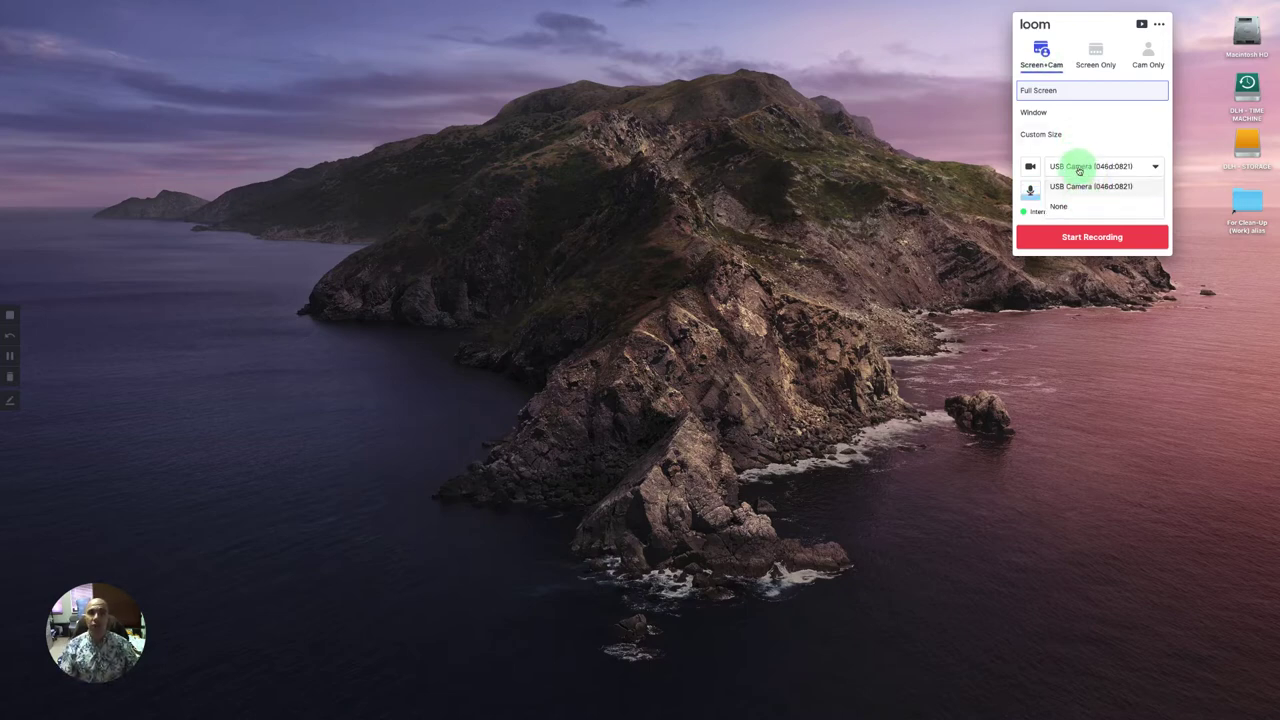
{"action": "left_click", "coordinate": [1078, 167]}
{"action": "left_click", "coordinate": [1080, 167]}
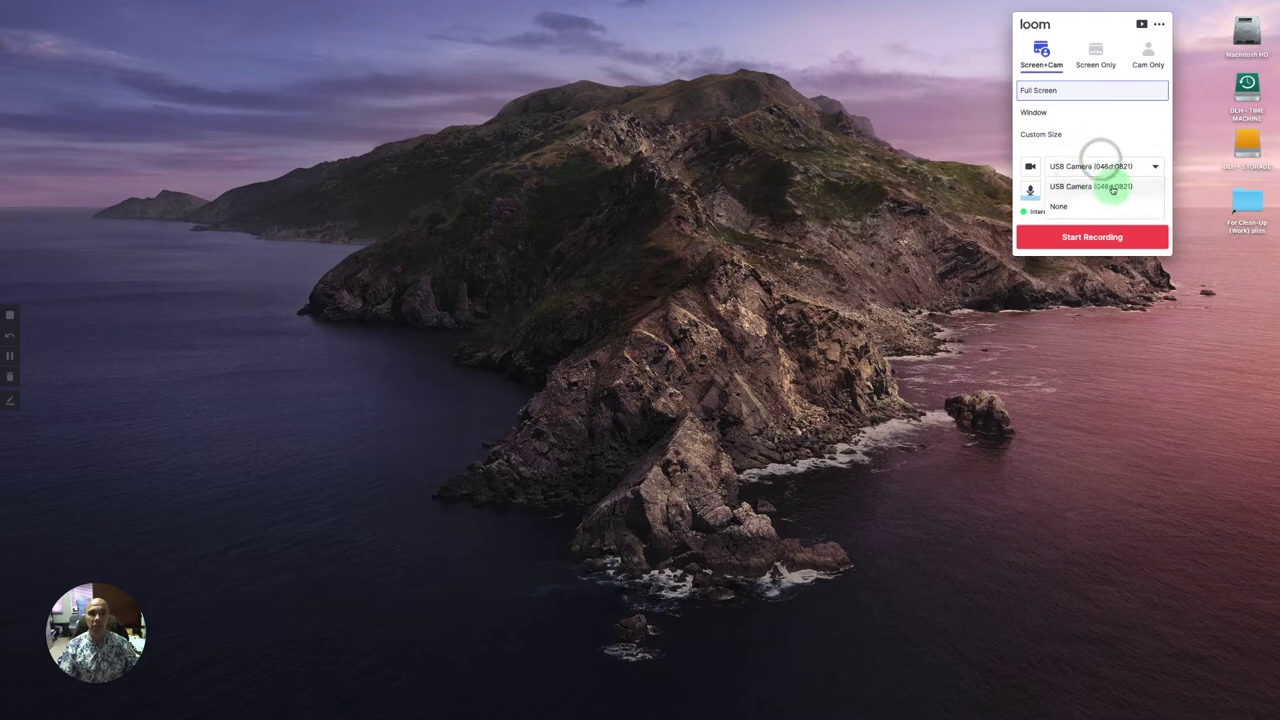
{"action": "left_click", "coordinate": [1080, 199]}
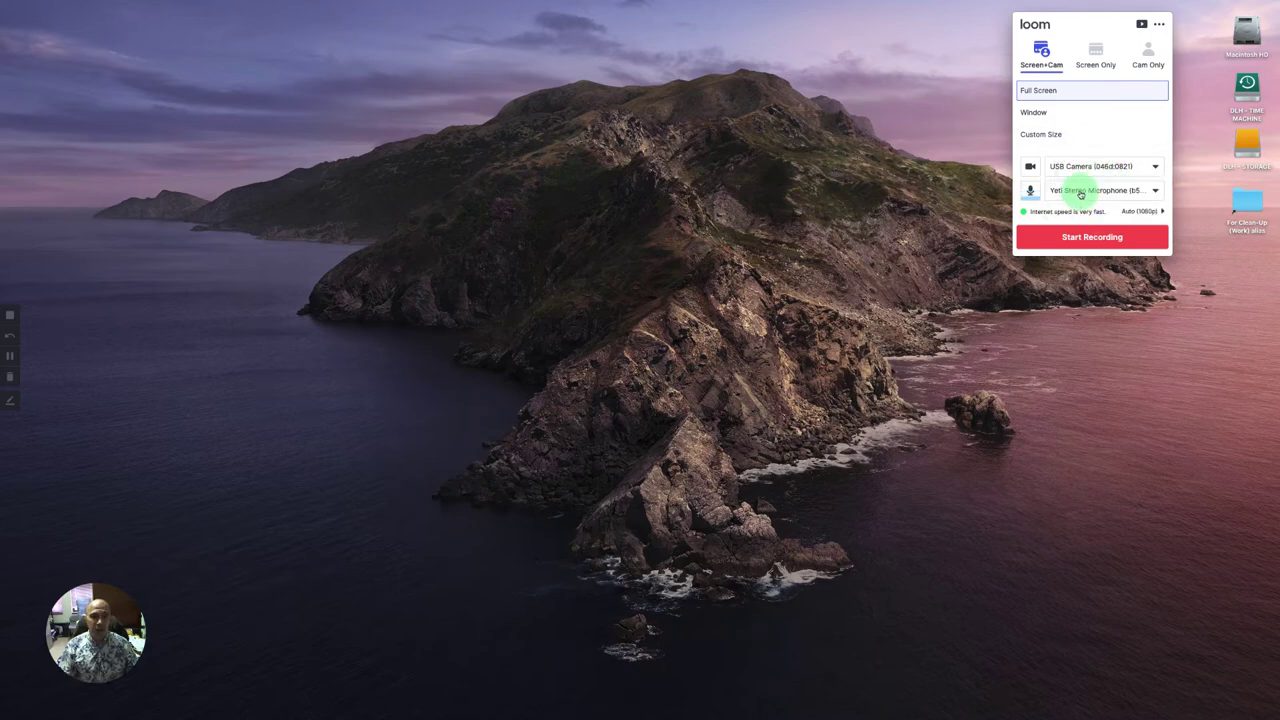
{"action": "left_click", "coordinate": [1080, 190]}
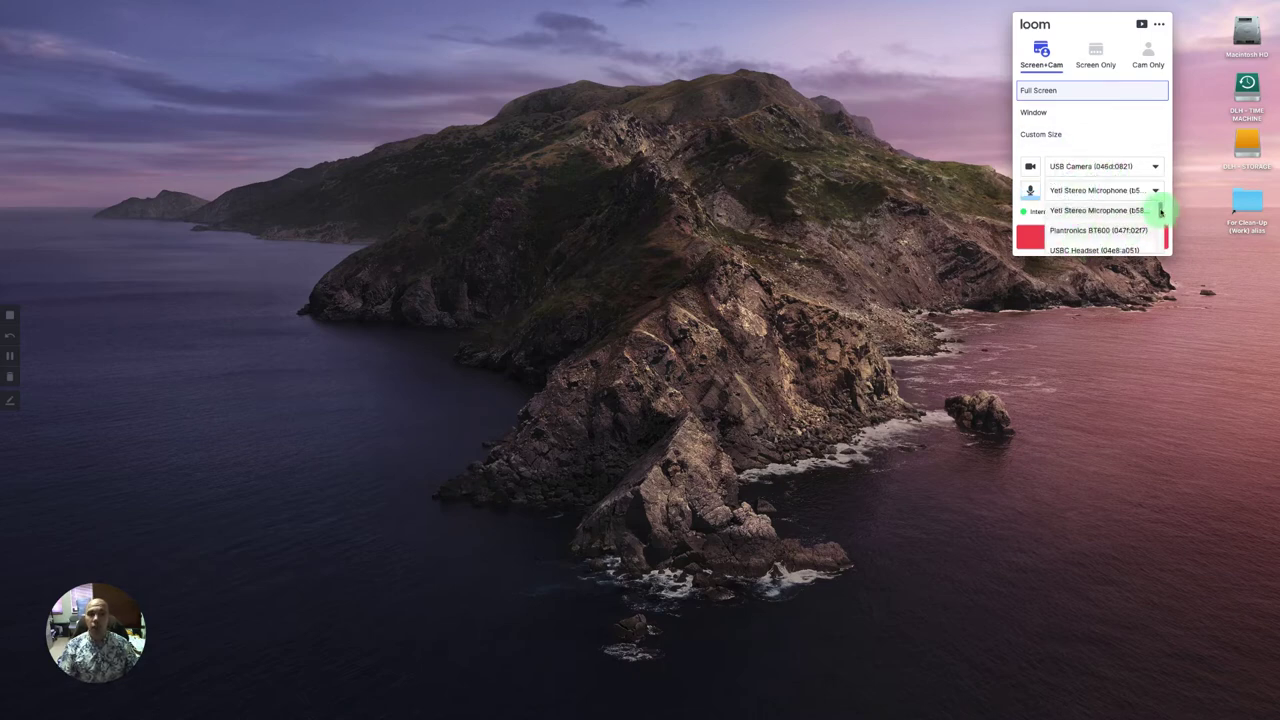
{"action": "mouse_move", "coordinate": [1161, 210]}
{"action": "left_mouse_down"}
{"action": "mouse_move", "coordinate": [1158, 233]}
{"action": "mouse_move", "coordinate": [1160, 206]}
{"action": "left_mouse_up"}
{"action": "left_click", "coordinate": [1109, 206]}
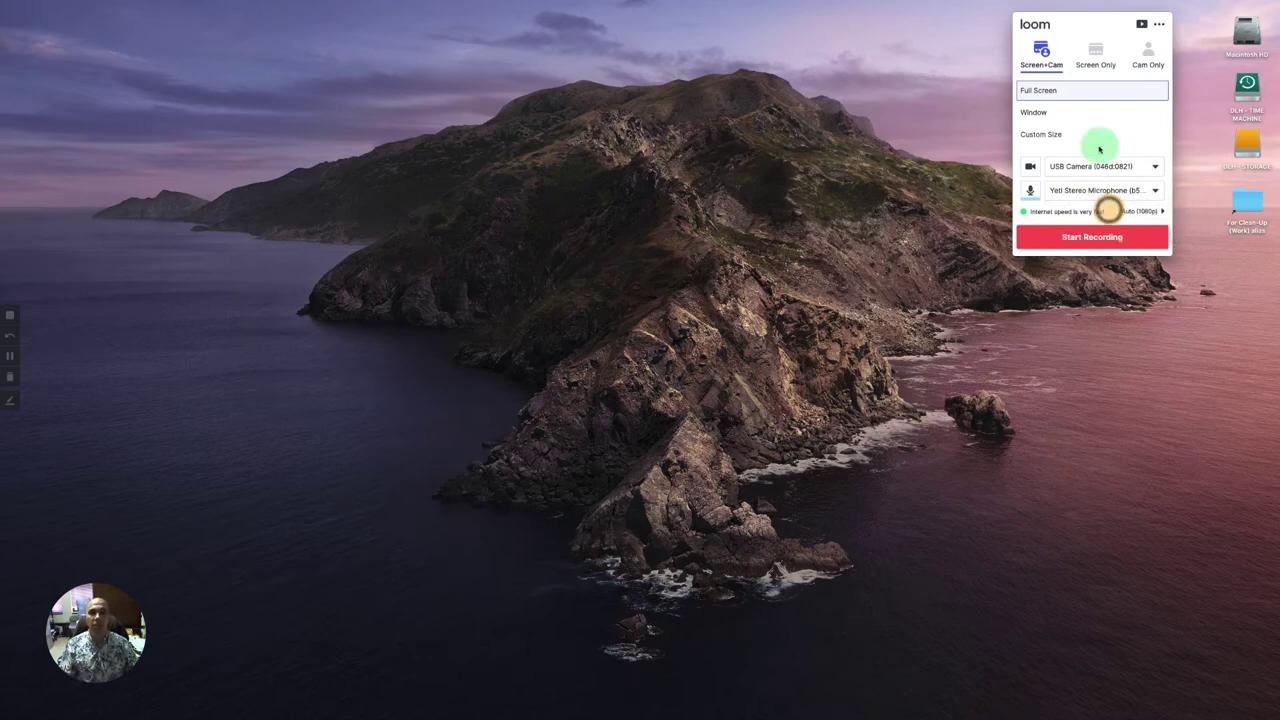
{"action": "mouse_move", "coordinate": [1076, 147]}
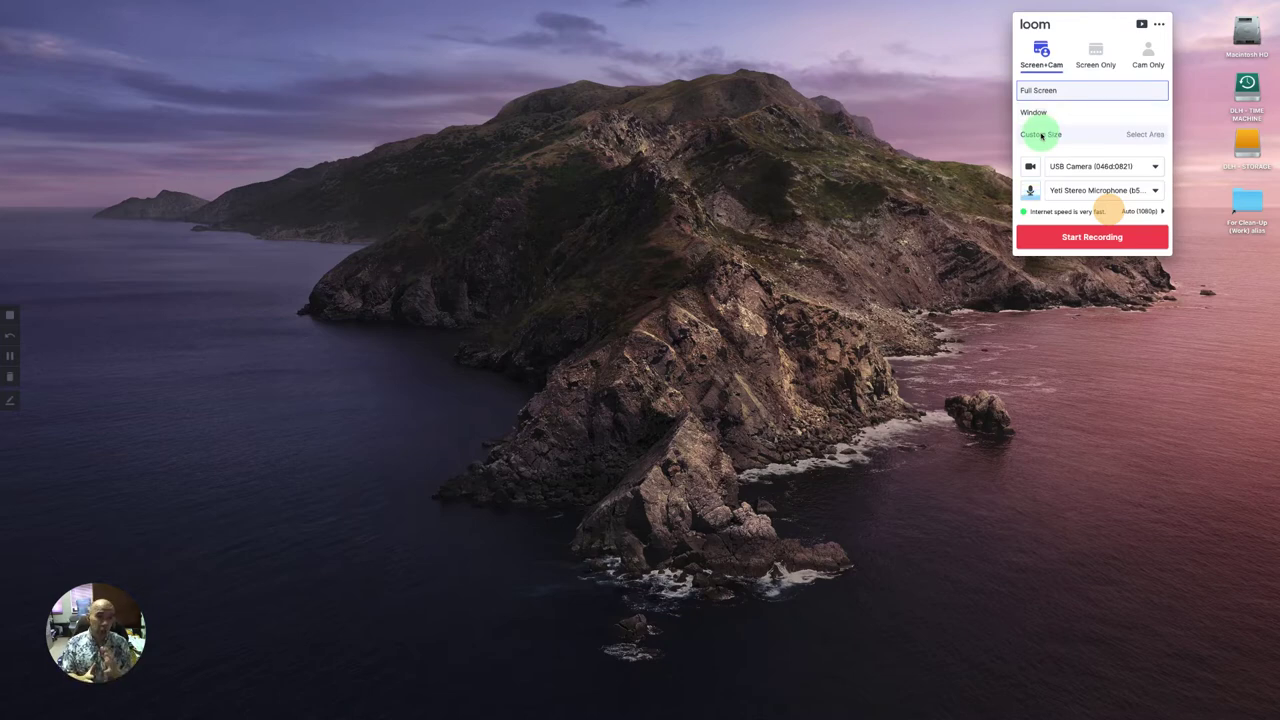
Bring Chrome forward and show the My Slides deck on its title slide
{"action": "mouse_move", "coordinate": [295, 708]}
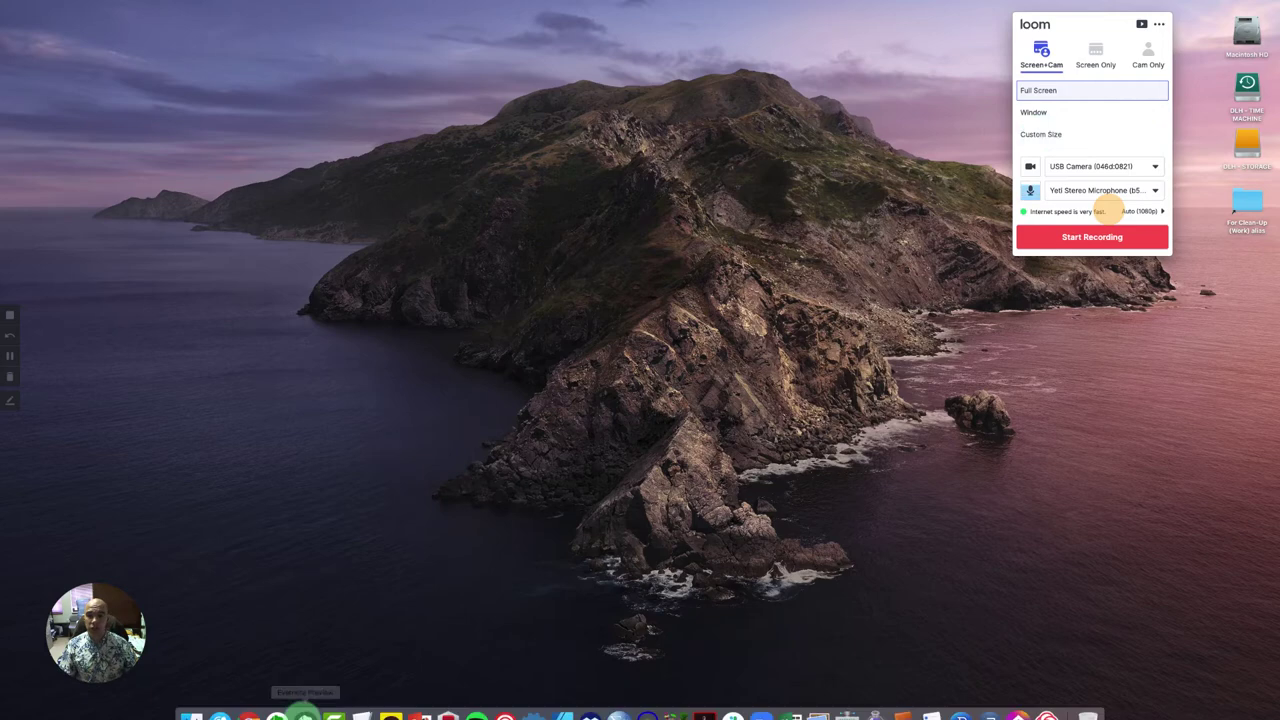
{"action": "left_click", "coordinate": [249, 703]}
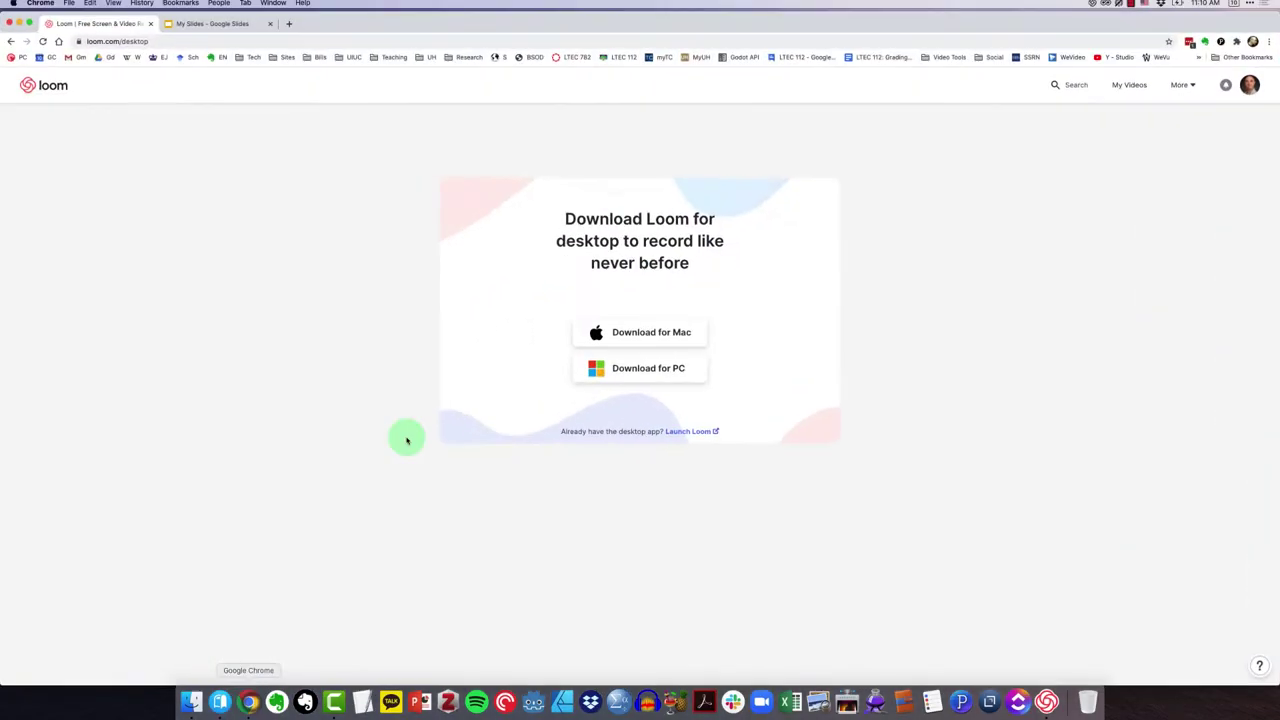
{"action": "left_click", "coordinate": [208, 22]}
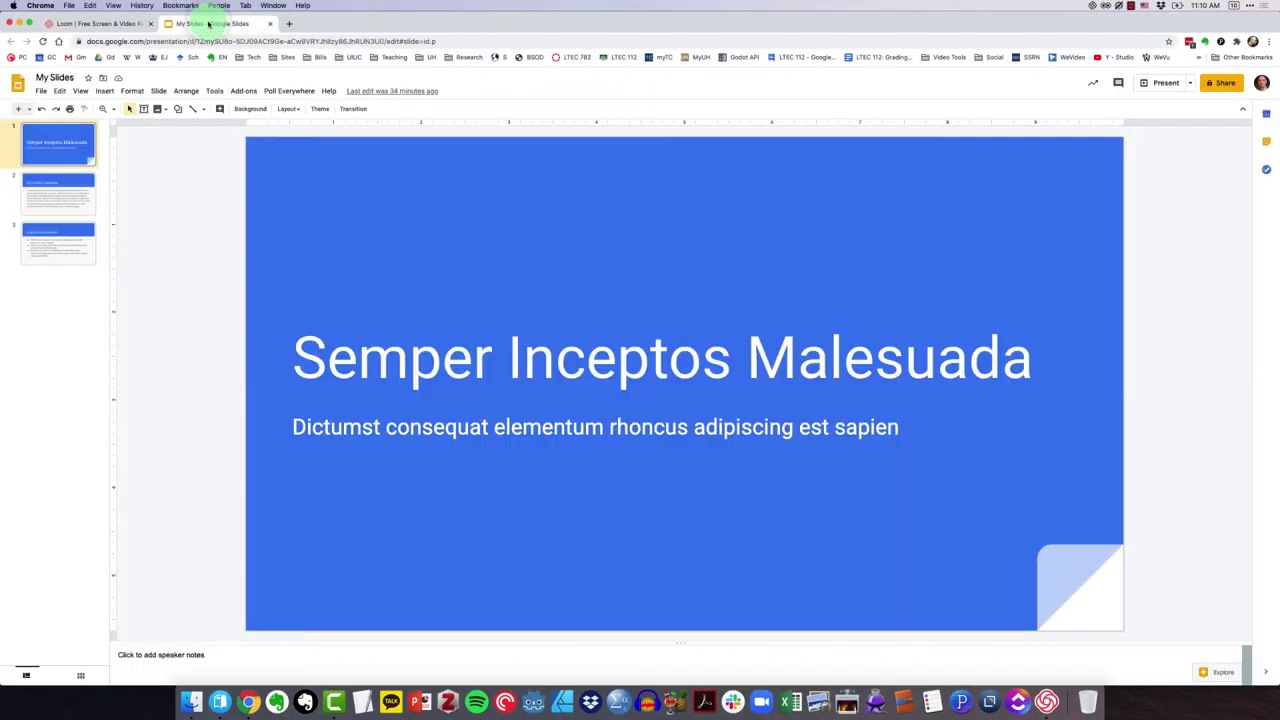
{"action": "left_click", "coordinate": [51, 183]}
{"action": "left_click", "coordinate": [58, 230]}
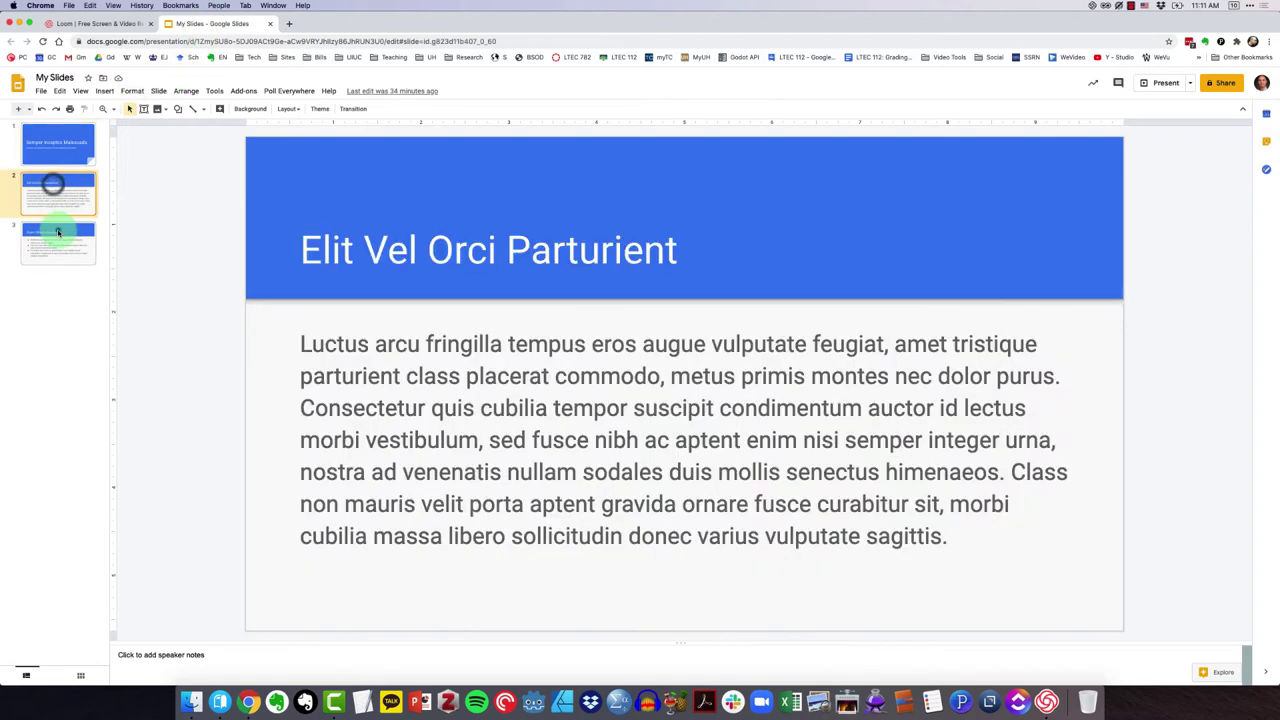
{"action": "left_click", "coordinate": [63, 178]}
{"action": "left_click", "coordinate": [59, 152]}
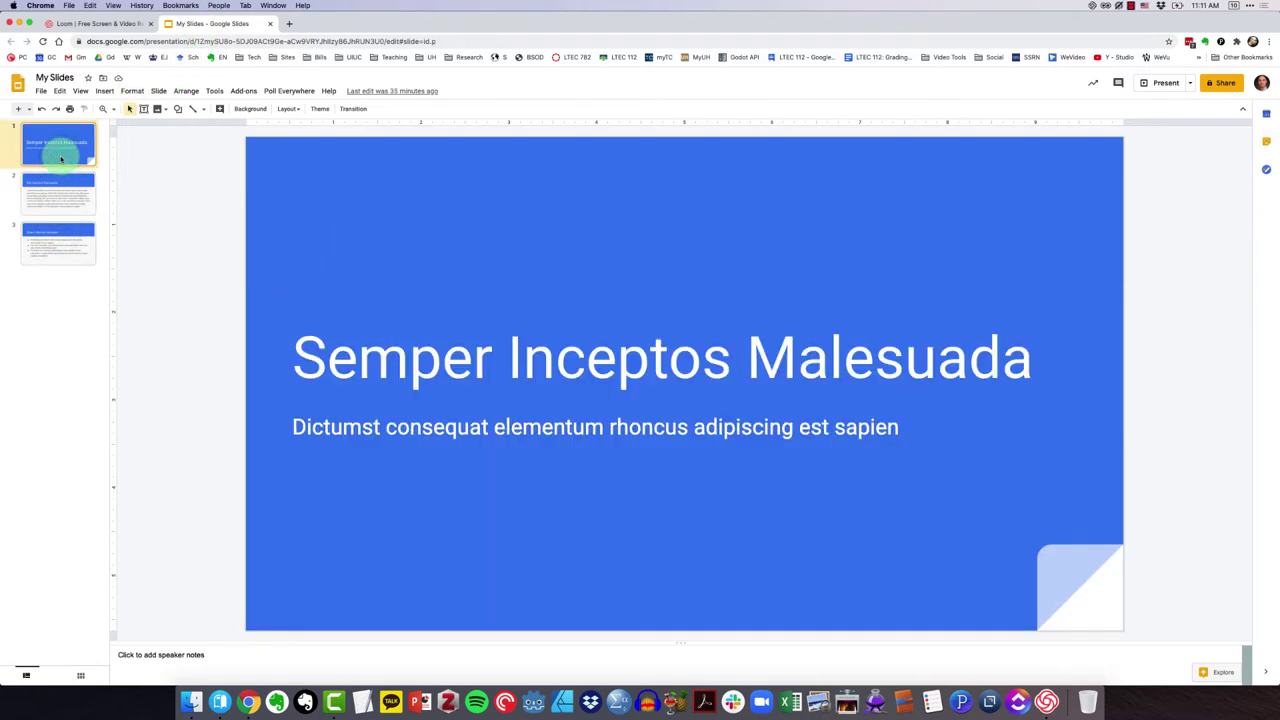
Open Loom's recorder panel and its recording-area dropdown
{"action": "left_click", "coordinate": [713, 23]}
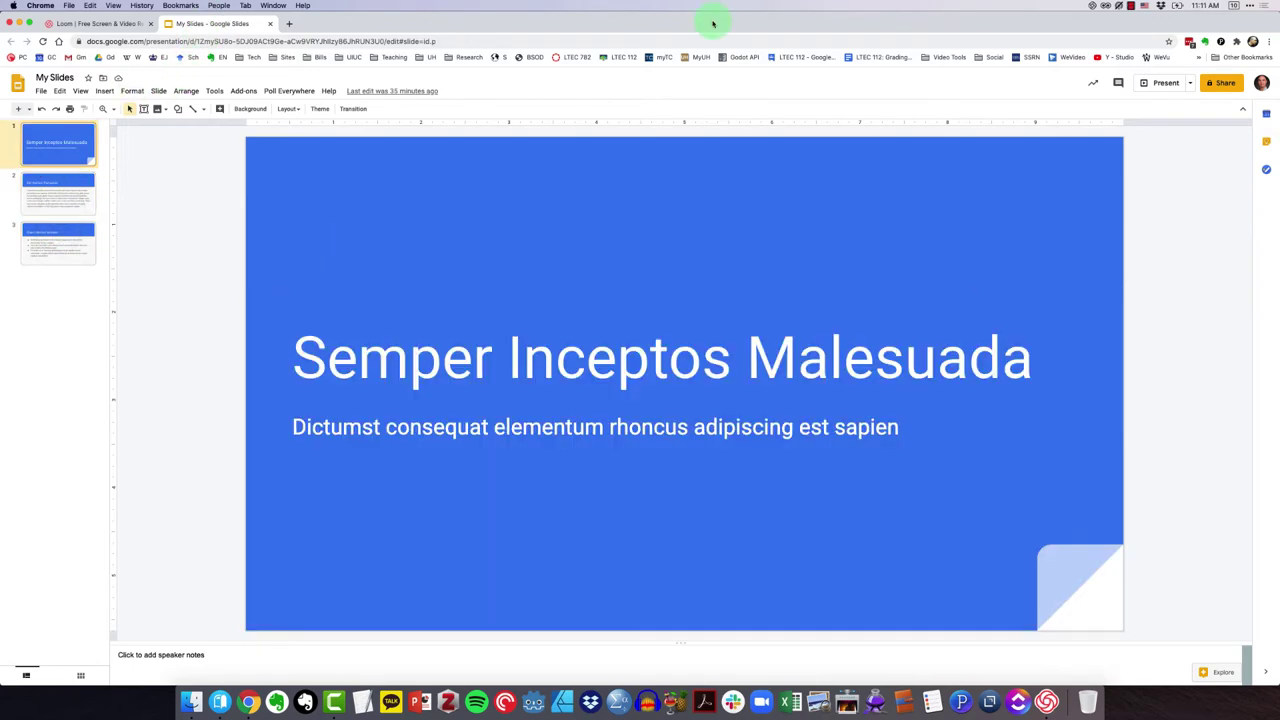
{"action": "left_click", "coordinate": [1094, 6]}
{"action": "left_click", "coordinate": [1075, 94]}
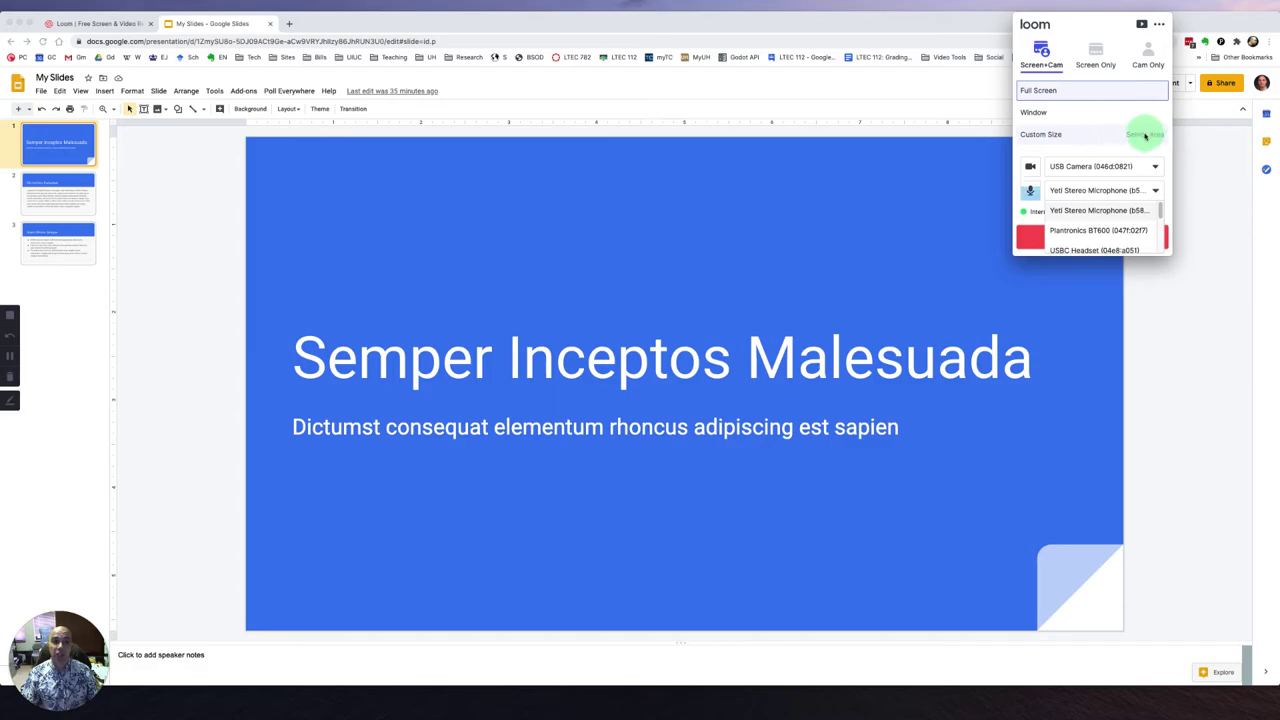
Set a custom Select Area region of about 1753x990 framing the Semper Inceptos Malesuada slide
{"action": "left_click", "coordinate": [1145, 135]}
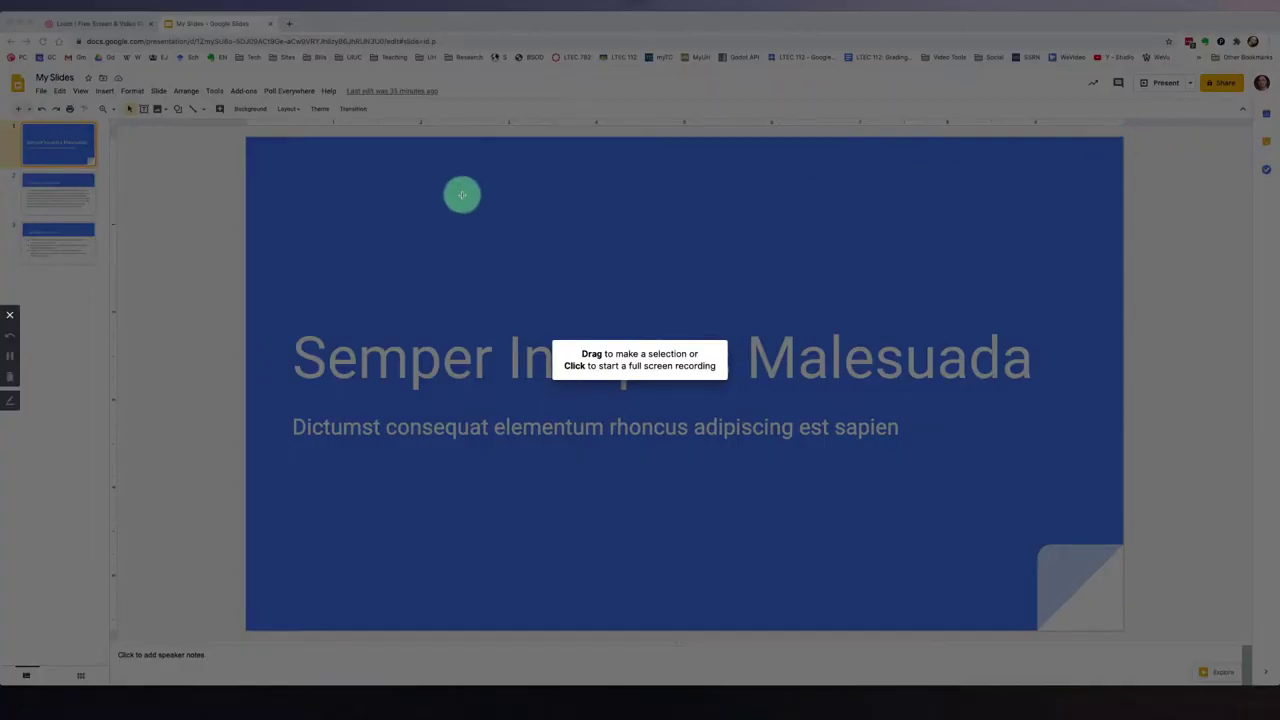
{"action": "left_click_drag", "start_coordinate": [246, 137], "coordinate": [1122, 631]}
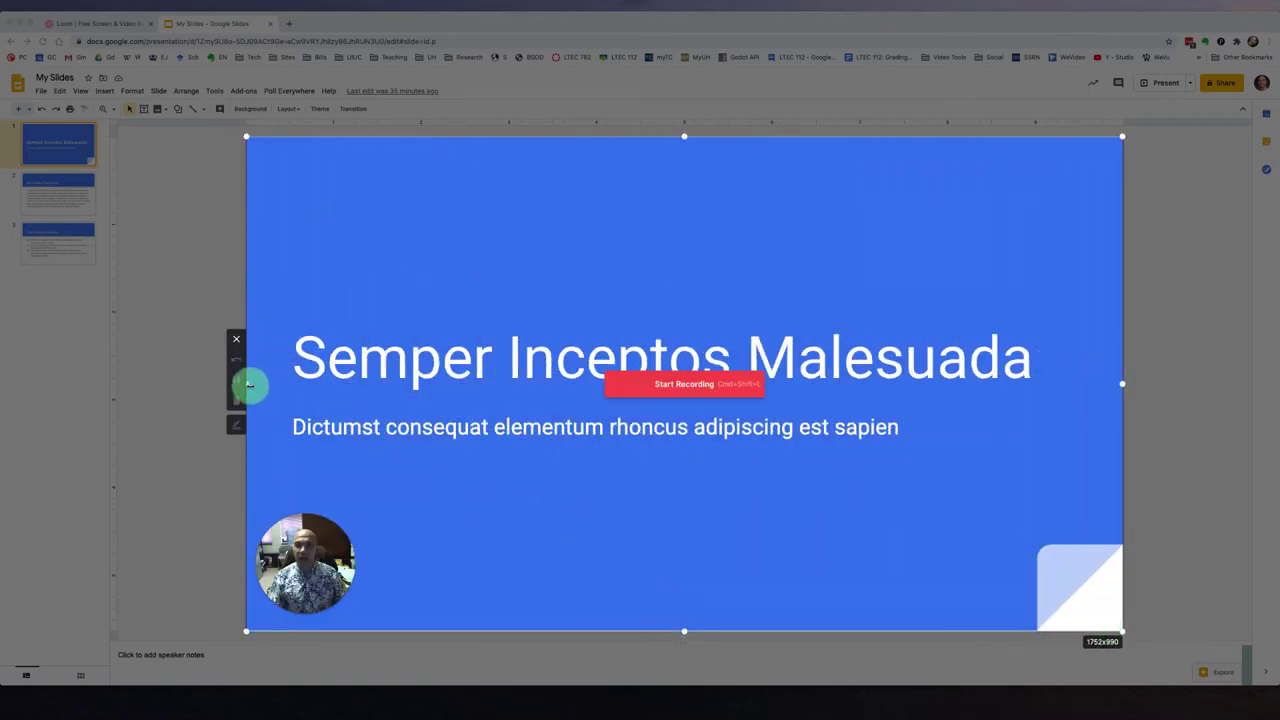
{"action": "left_click_drag", "start_coordinate": [251, 383], "coordinate": [250, 384]}
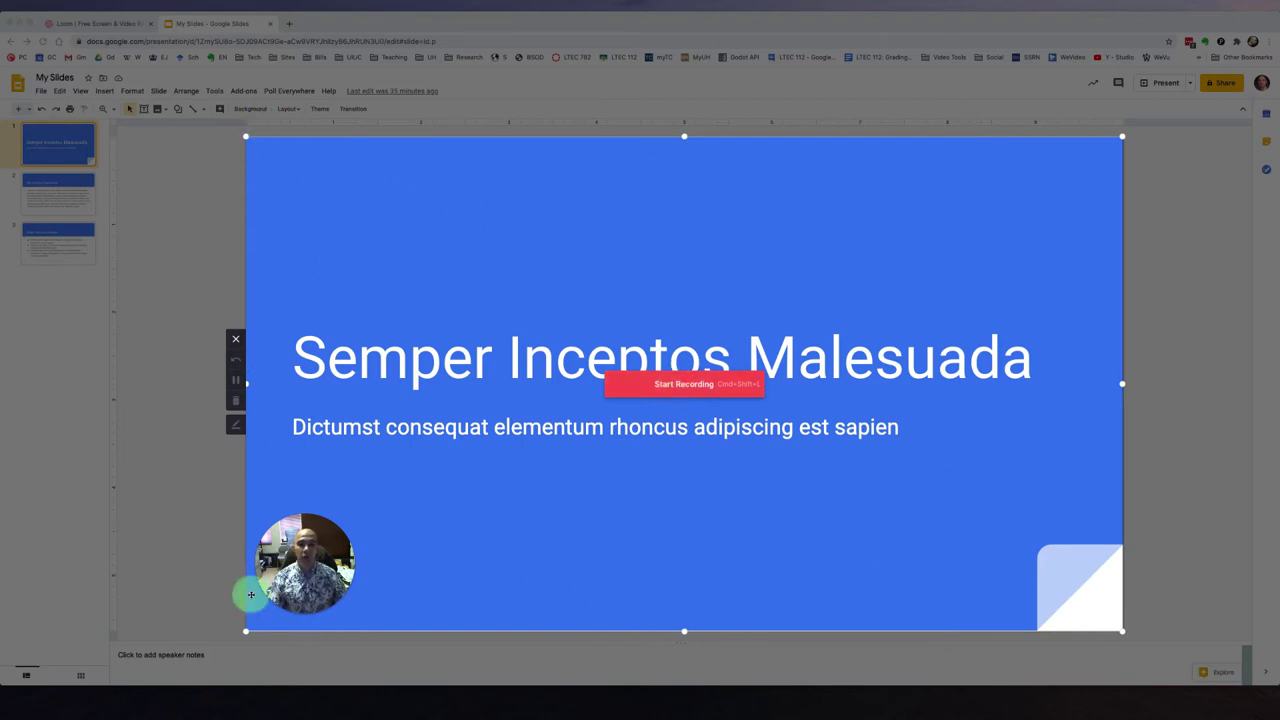
Start recording the selected slide area and move the webcam bubble to the slide's top middle
{"action": "left_click", "coordinate": [684, 386]}
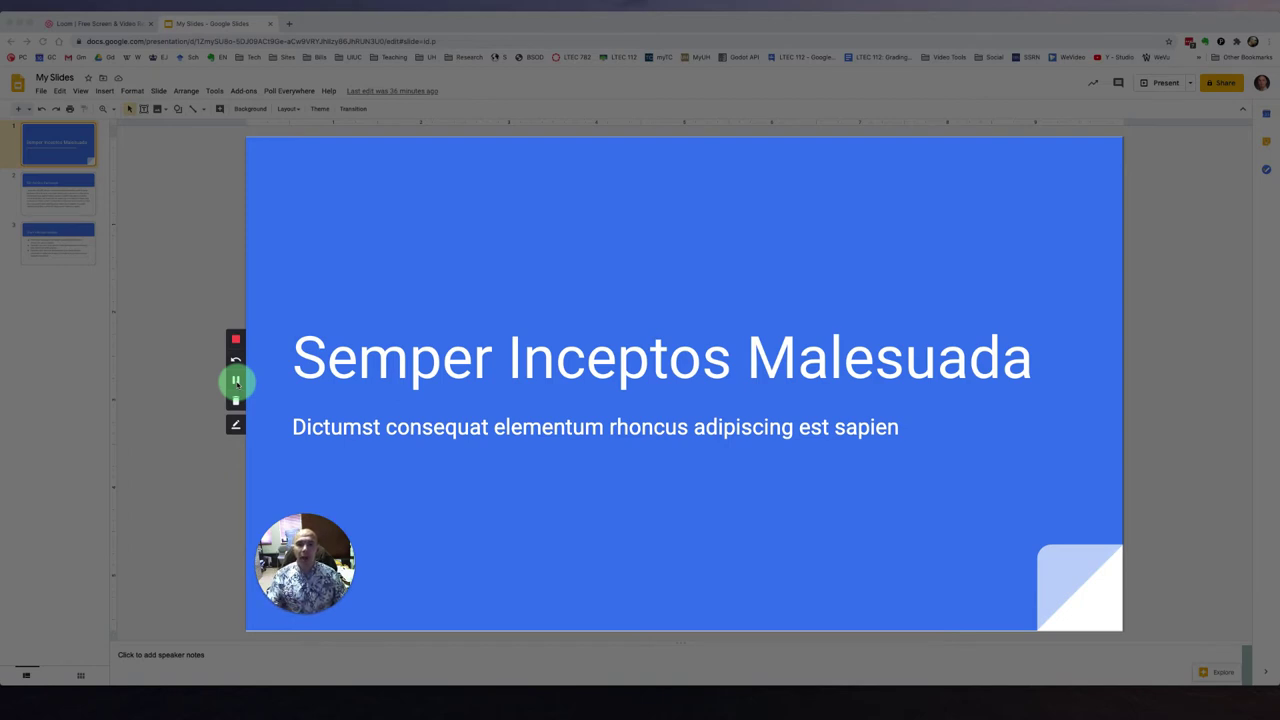
{"action": "mouse_move", "coordinate": [337, 545]}
{"action": "left_click_drag", "start_coordinate": [337, 545], "coordinate": [505, 228]}
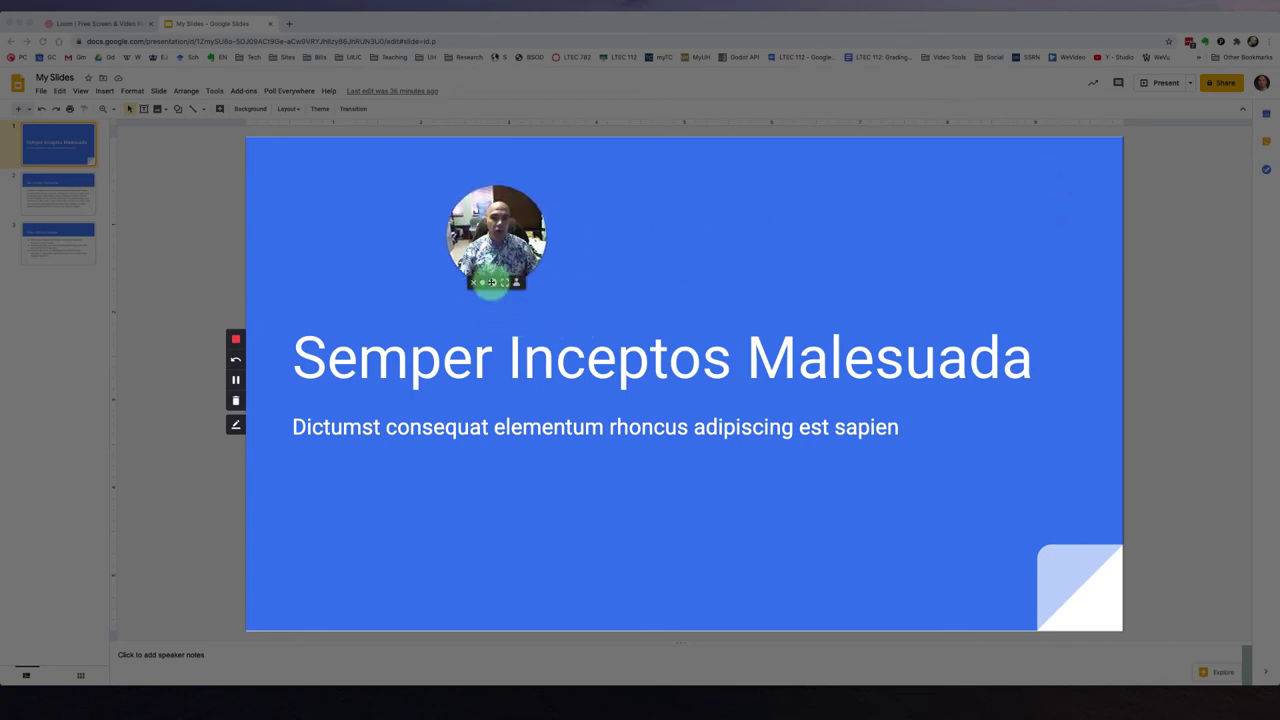
Try the enlarged, full-frame and photo webcam views, then shrink the bubble near the bottom-left
{"action": "left_click", "coordinate": [492, 283]}
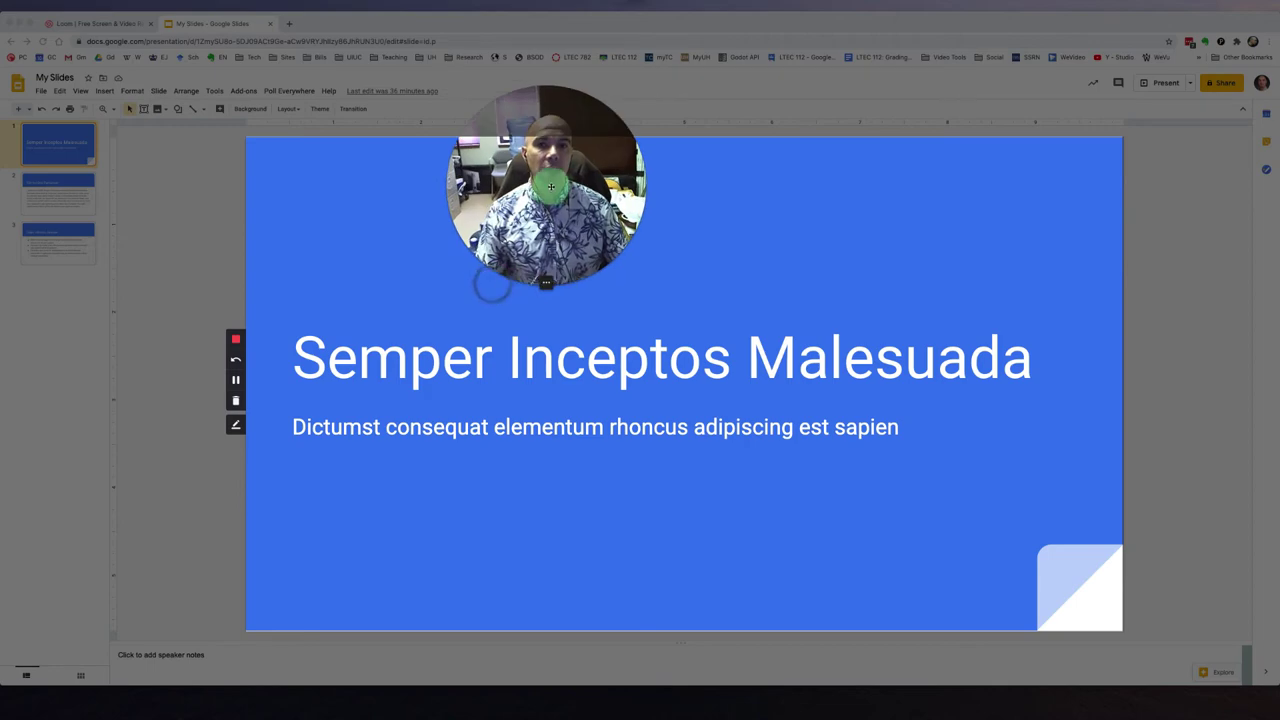
{"action": "left_click_drag", "start_coordinate": [543, 177], "coordinate": [491, 286]}
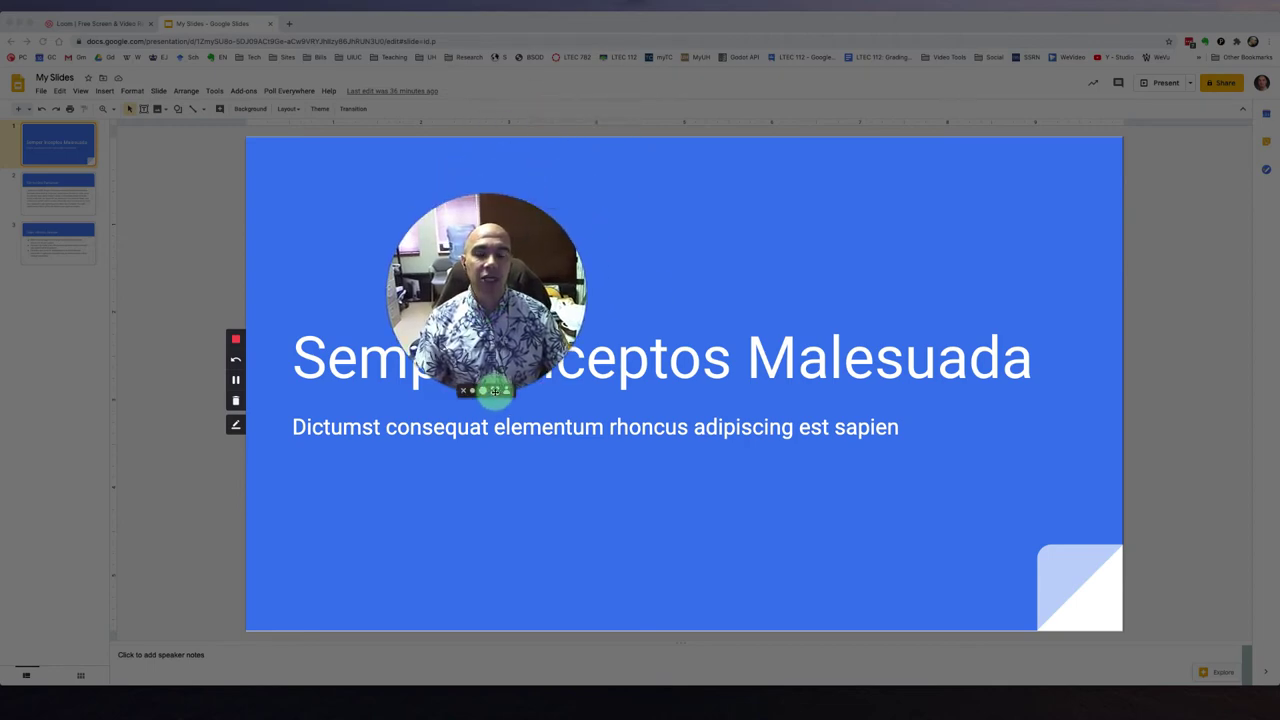
{"action": "left_click", "coordinate": [494, 386]}
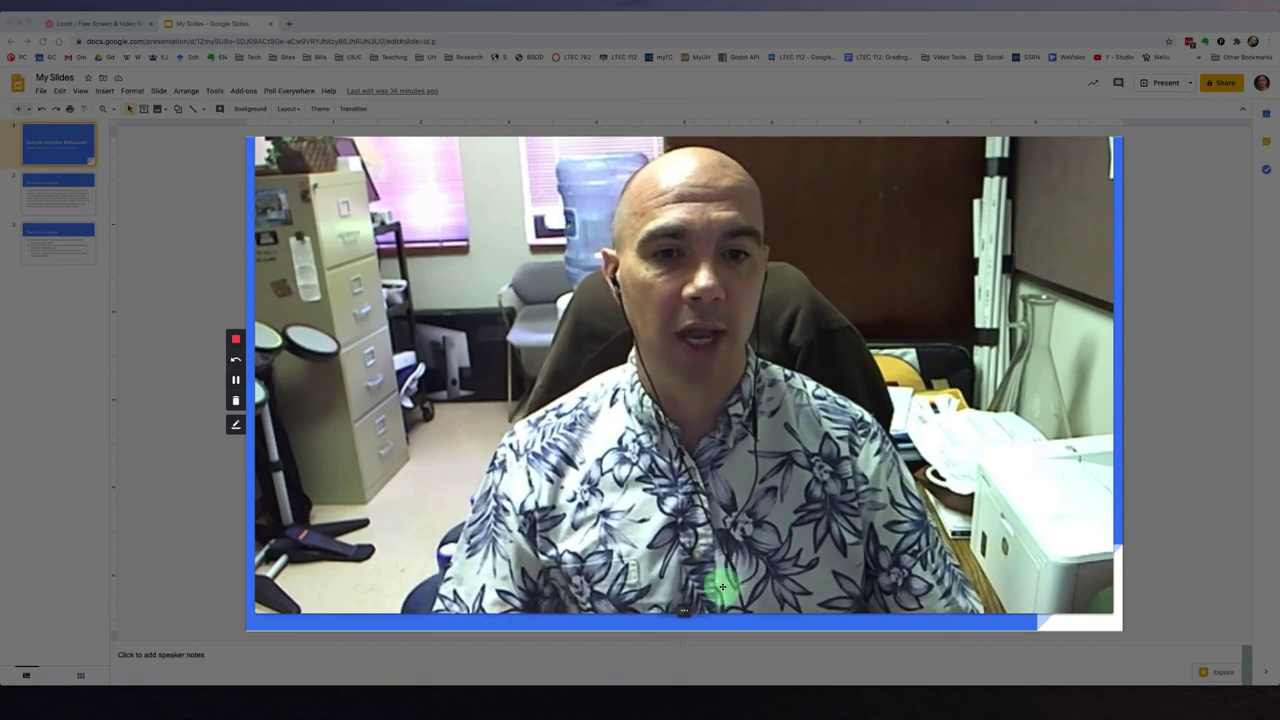
{"action": "left_click", "coordinate": [704, 612]}
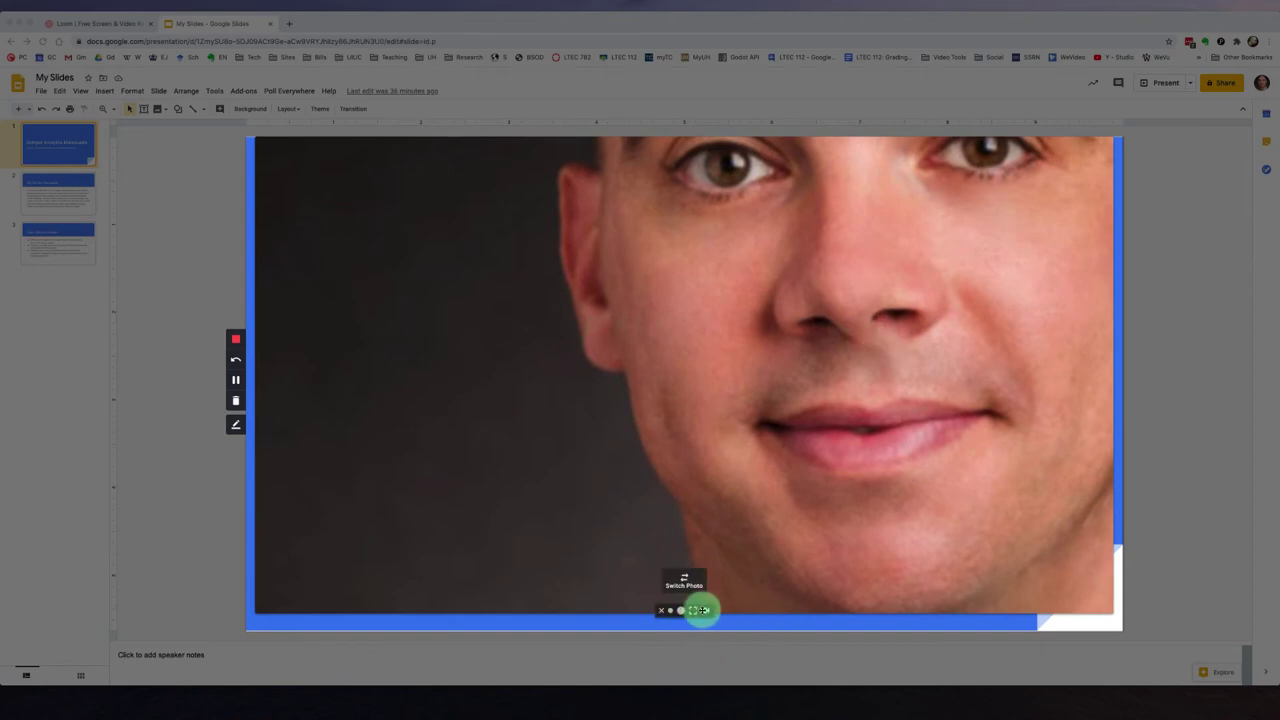
{"action": "left_click", "coordinate": [704, 611]}
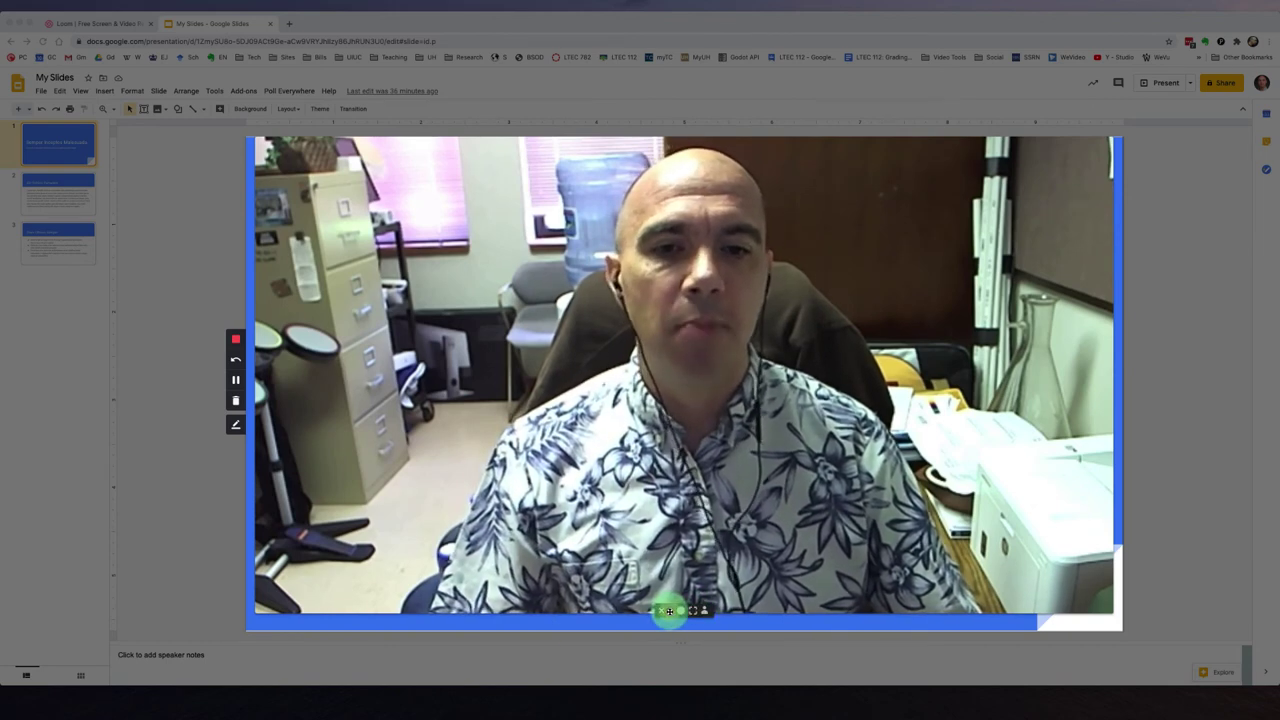
{"action": "left_click", "coordinate": [670, 610]}
{"action": "left_click_drag", "start_coordinate": [305, 600], "coordinate": [338, 580]}
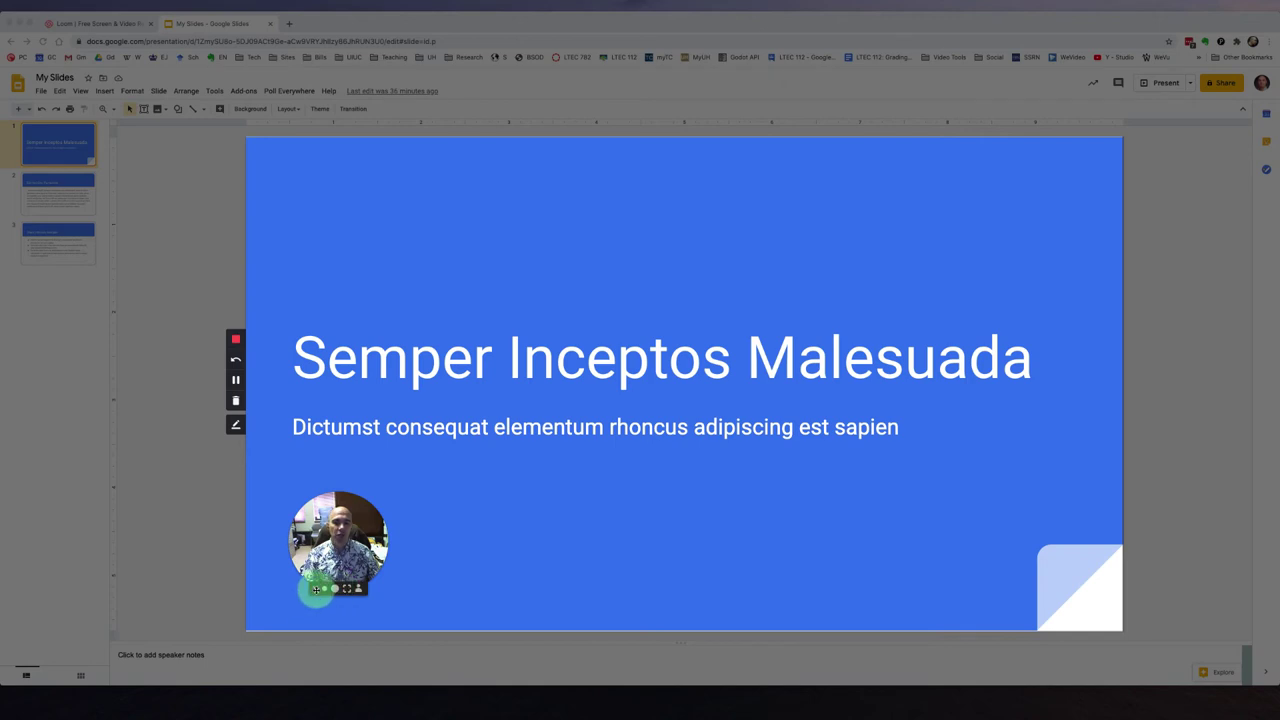
{"action": "left_click_drag", "start_coordinate": [323, 556], "coordinate": [357, 517]}
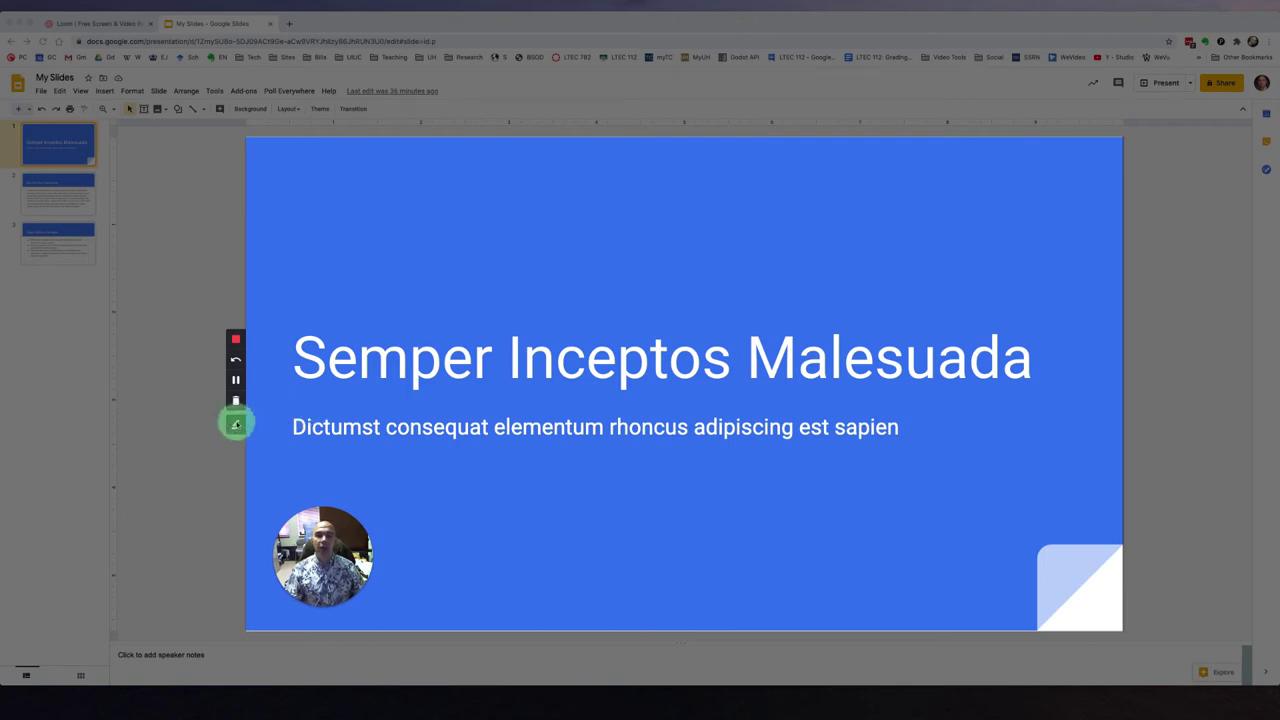
Draw a red stroke, then underline 'elementum' and 'adipiscing' in green and click Done
{"action": "left_click", "coordinate": [236, 425]}
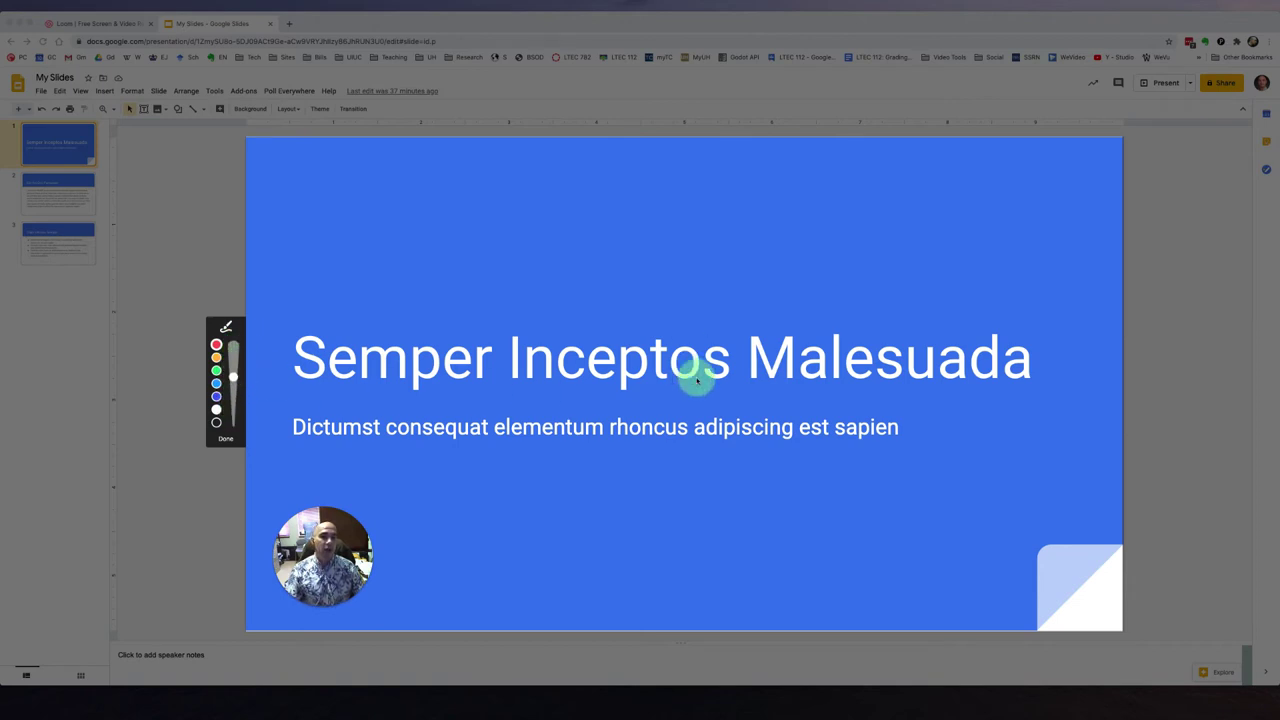
{"action": "mouse_move", "coordinate": [729, 317]}
{"action": "left_mouse_down"}
{"action": "mouse_move", "coordinate": [746, 389]}
{"action": "mouse_move", "coordinate": [1048, 388]}
{"action": "mouse_move", "coordinate": [1052, 294]}
{"action": "mouse_move", "coordinate": [731, 308]}
{"action": "left_mouse_up"}
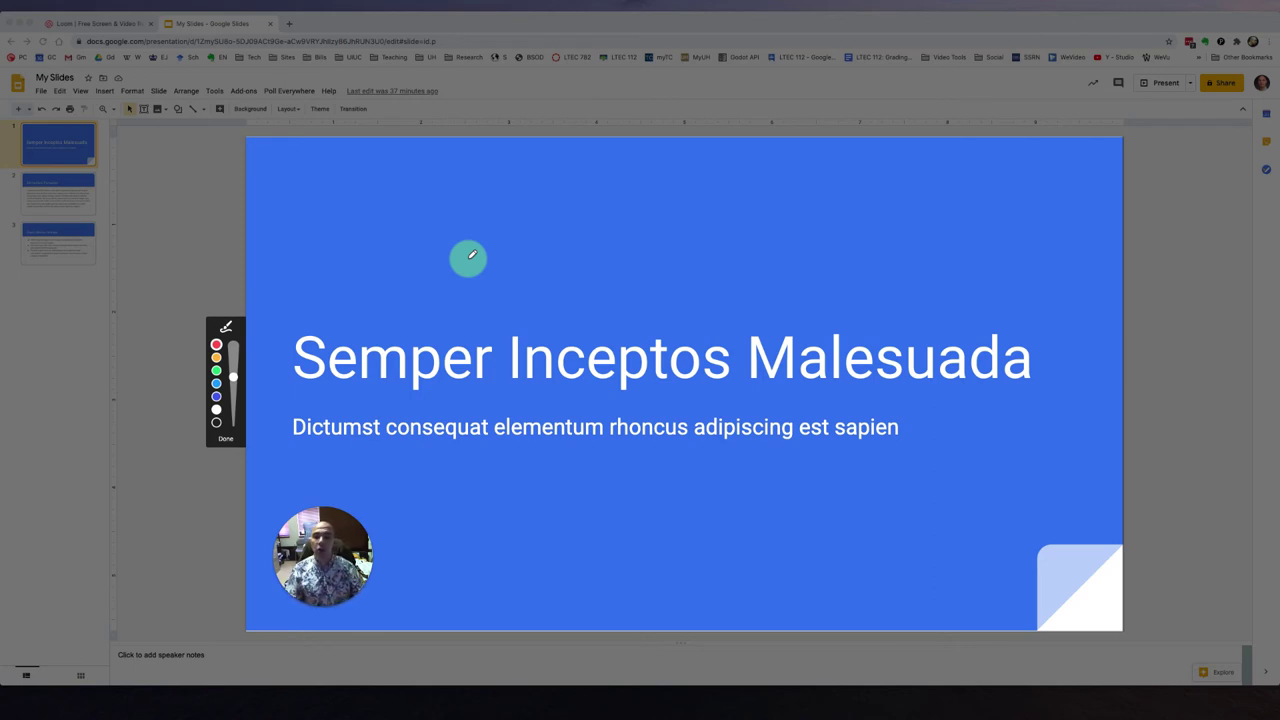
{"action": "left_click", "coordinate": [216, 370]}
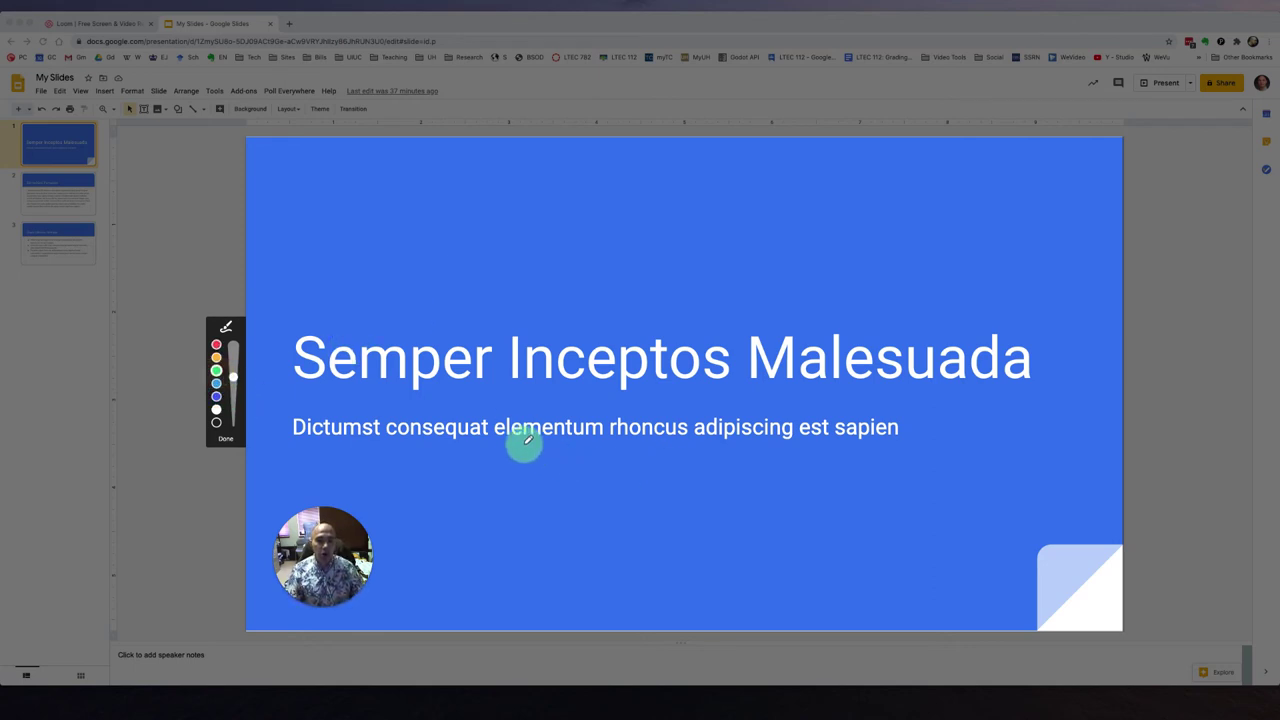
{"action": "left_click_drag", "start_coordinate": [494, 442], "coordinate": [613, 448]}
{"action": "left_click_drag", "start_coordinate": [690, 449], "coordinate": [778, 450]}
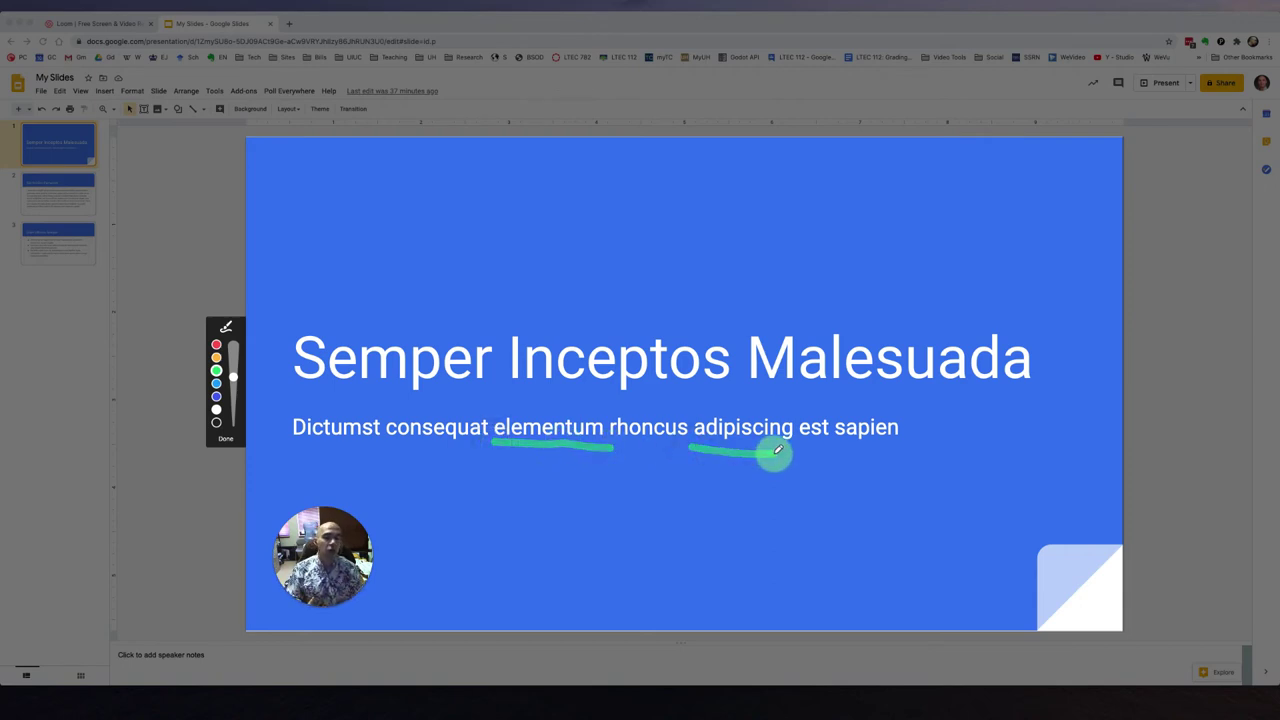
{"action": "left_click", "coordinate": [225, 438]}
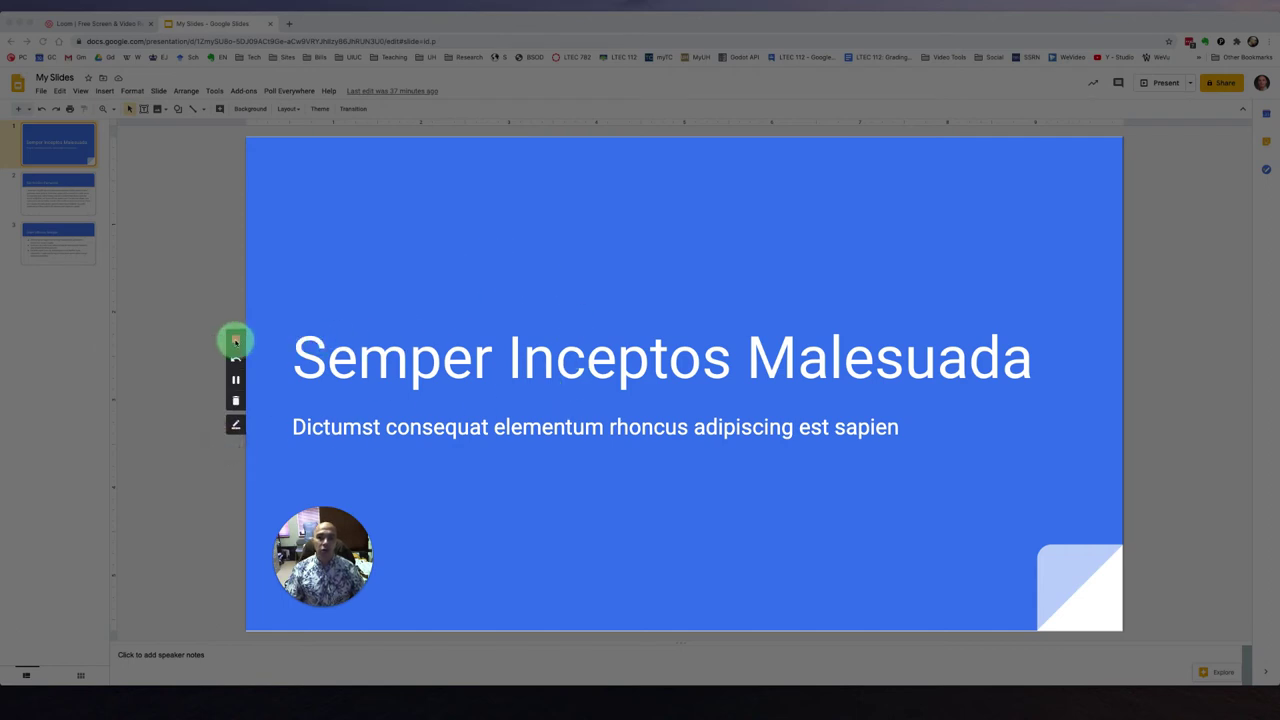
Stop the recording and retitle the video to the creator's name followed by 'Loom July 10, 2020'
{"action": "left_click", "coordinate": [236, 341]}
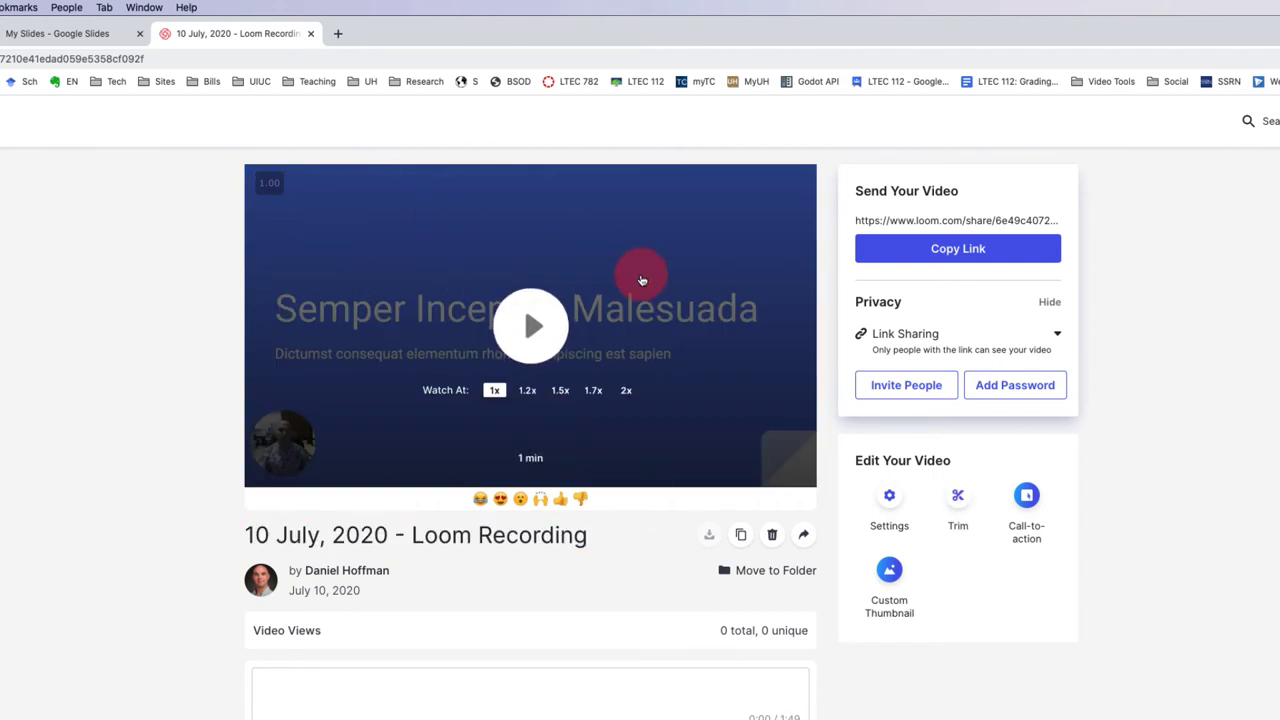
{"action": "left_click", "coordinate": [503, 540]}
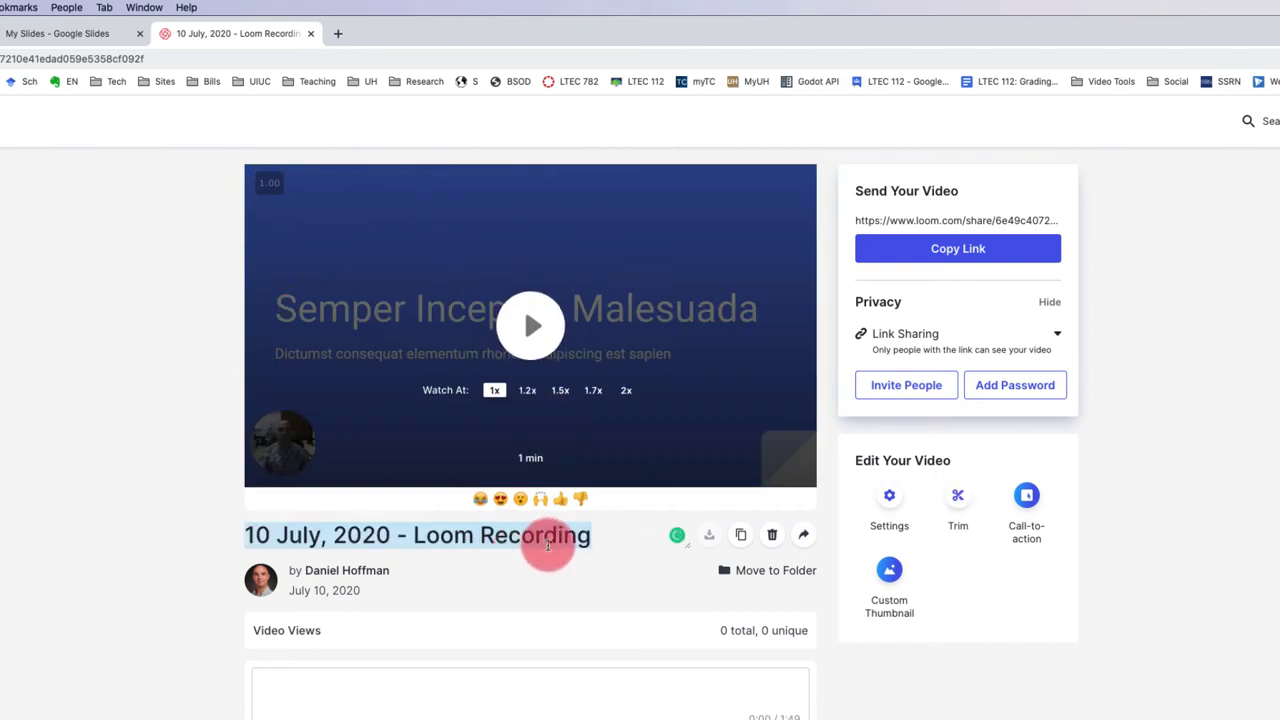
{"action": "left_click_drag", "start_coordinate": [600, 537], "coordinate": [245, 528]}
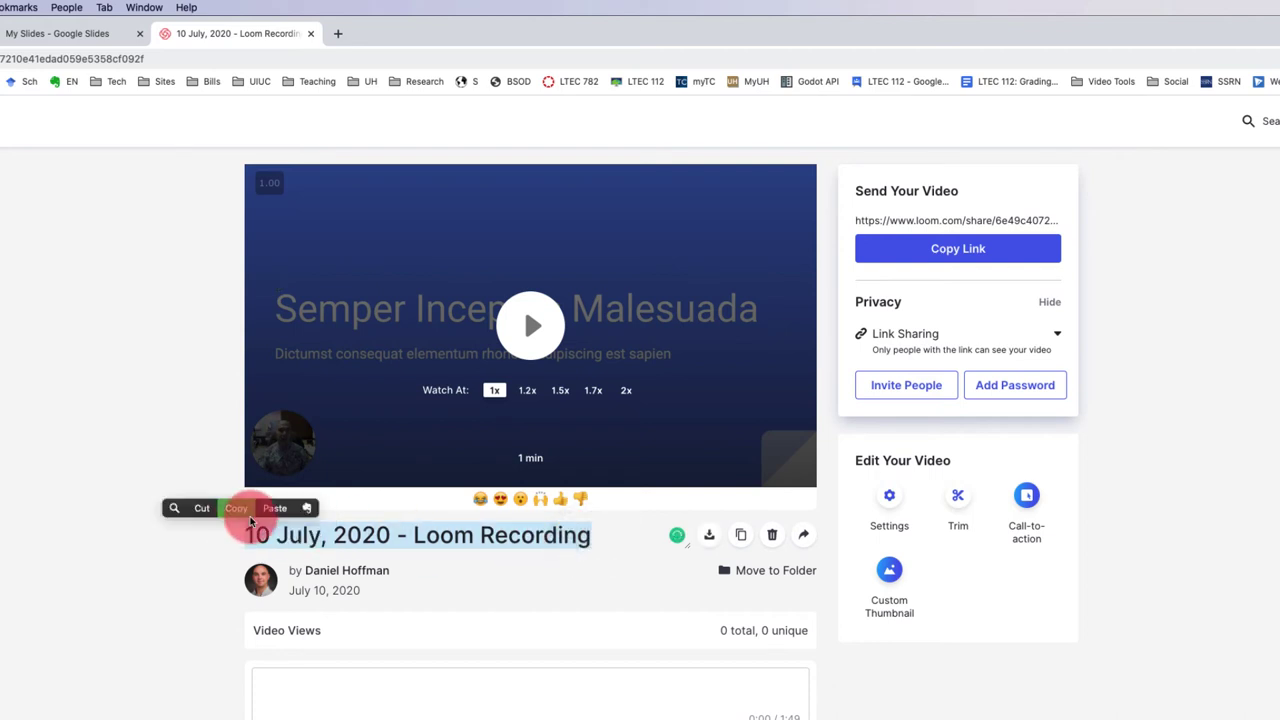
{"action": "type", "text": "Dan's Loom Jul"}
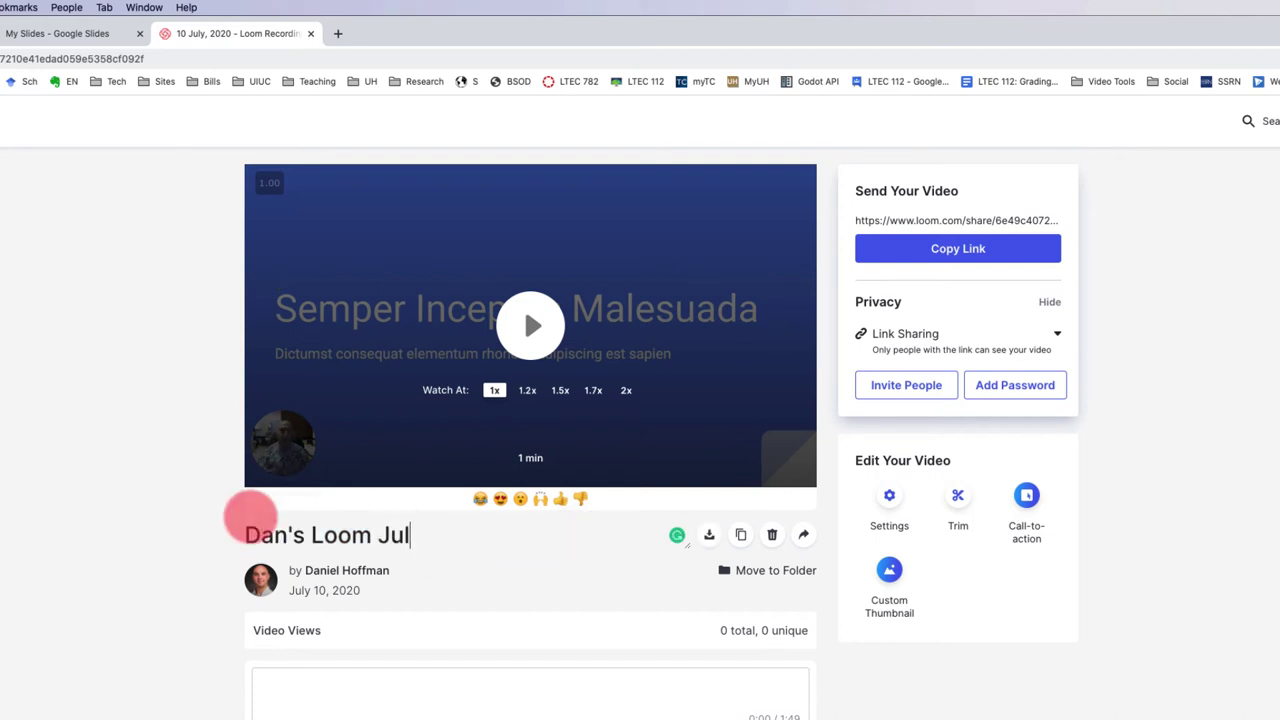
{"action": "type", "text": "y 10, 2020"}
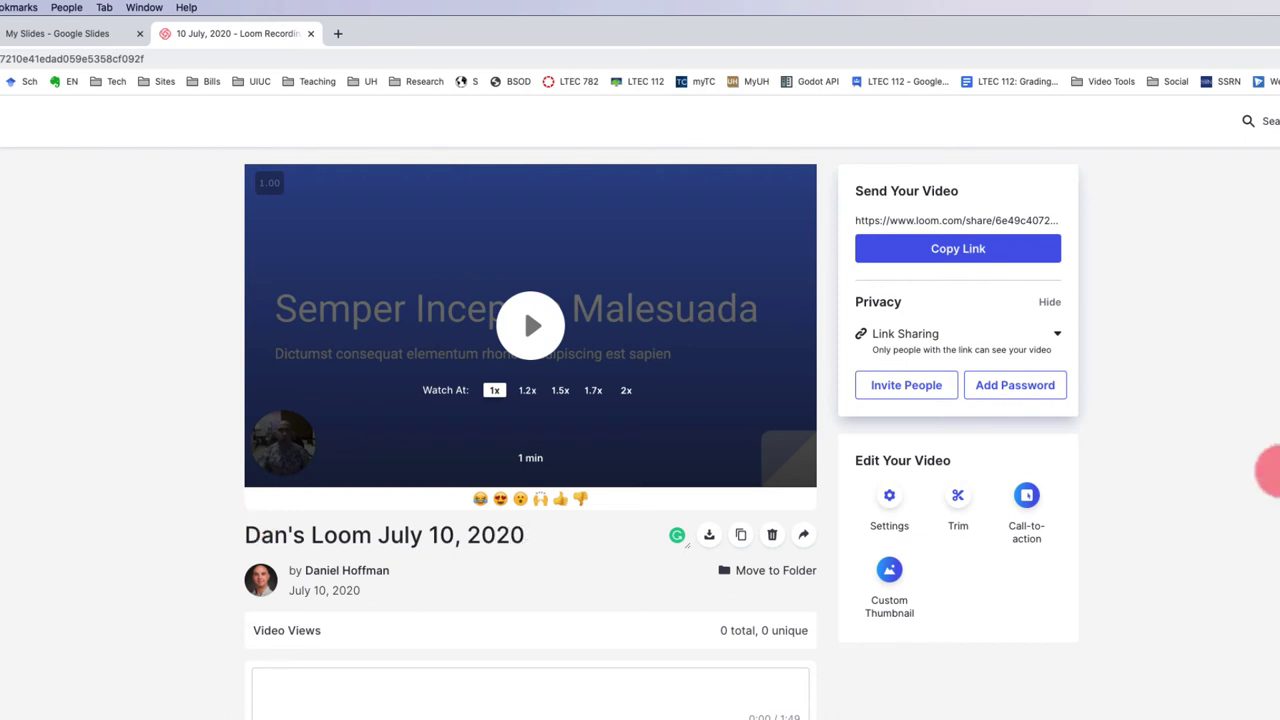
{"action": "left_click", "coordinate": [889, 497]}
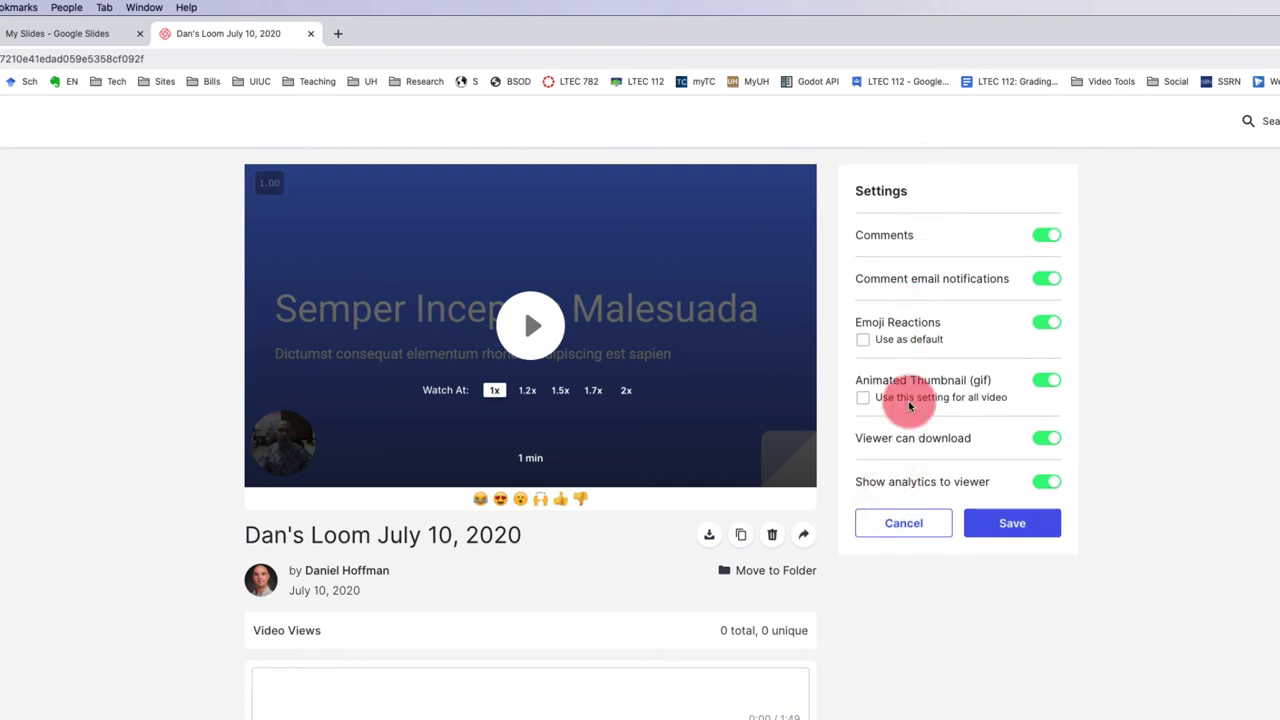
{"action": "left_click", "coordinate": [1045, 237]}
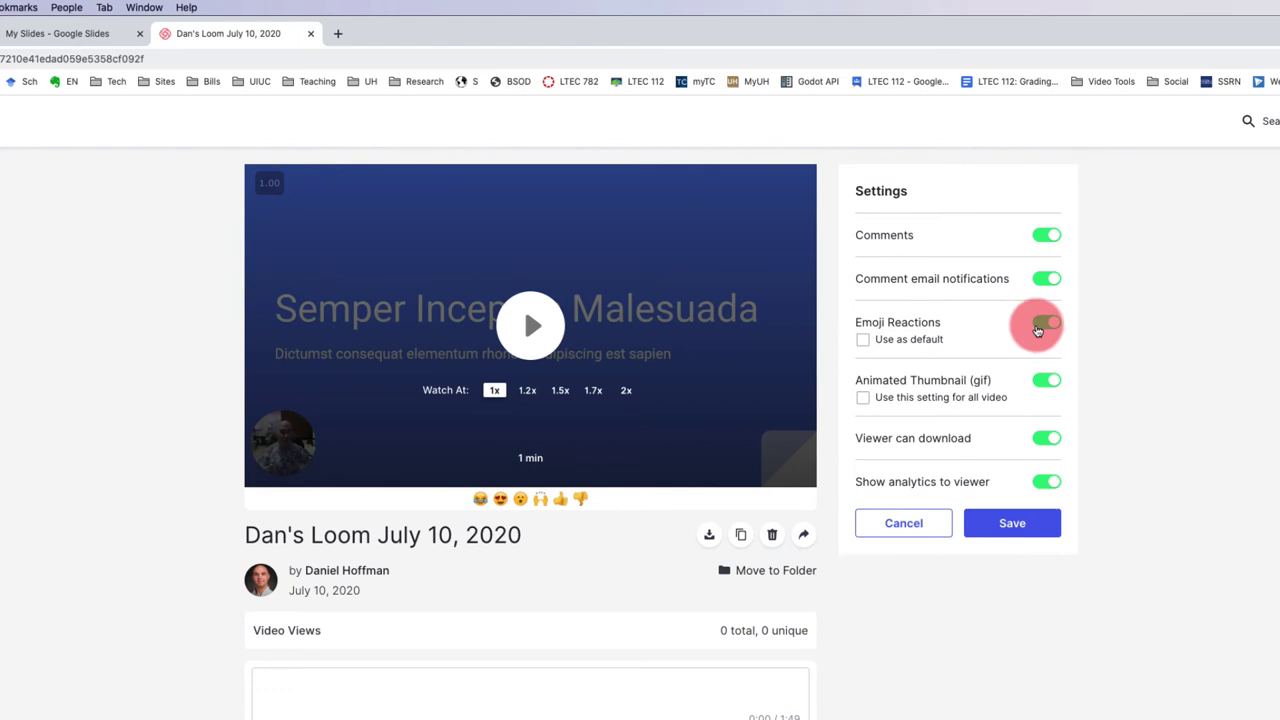
{"action": "left_click", "coordinate": [907, 524]}
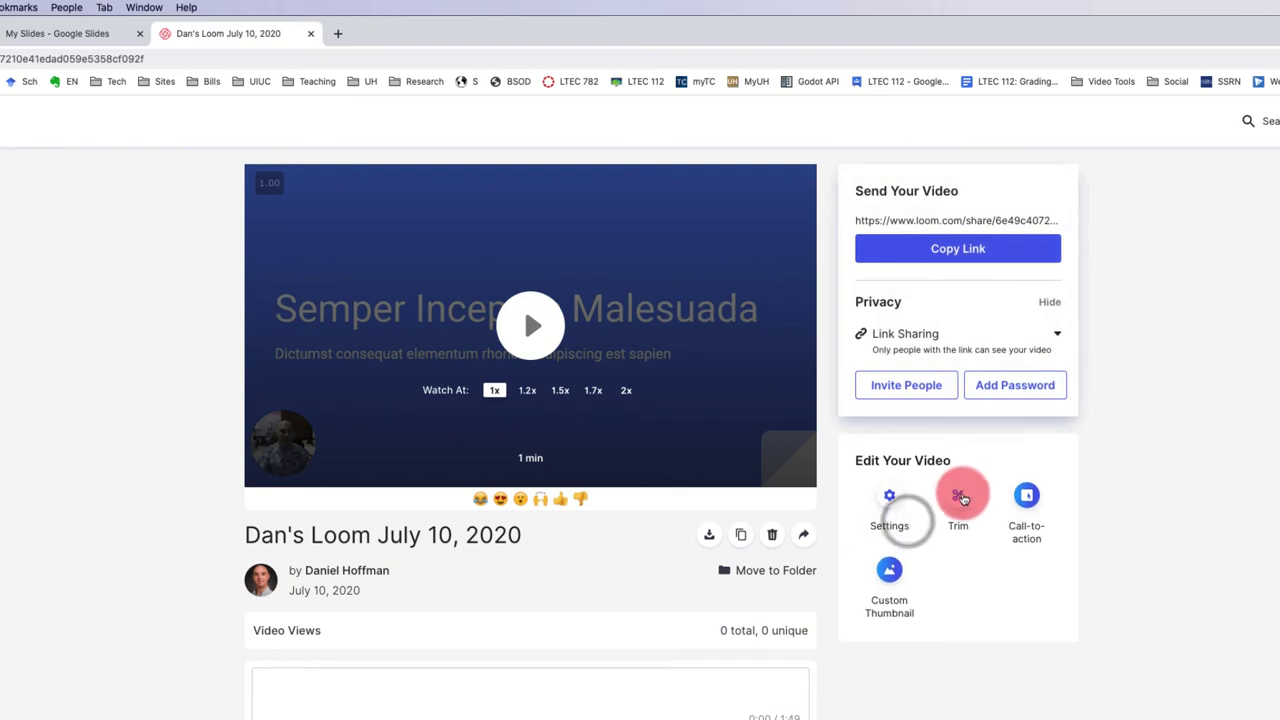
{"action": "left_click", "coordinate": [957, 490]}
{"action": "left_click", "coordinate": [538, 383]}
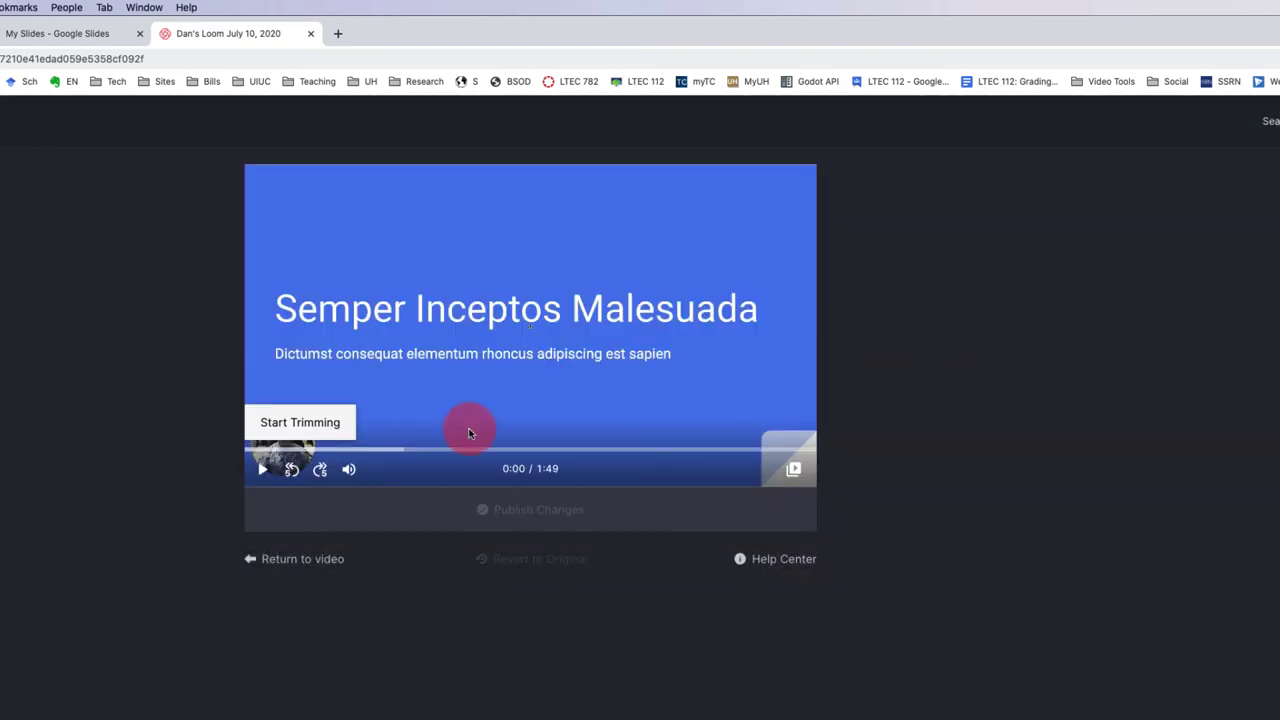
{"action": "left_click", "coordinate": [287, 425]}
{"action": "left_click_drag", "start_coordinate": [361, 424], "coordinate": [790, 430]}
{"action": "mouse_move", "coordinate": [250, 419]}
{"action": "left_mouse_down"}
{"action": "mouse_move", "coordinate": [471, 429]}
{"action": "mouse_move", "coordinate": [234, 429]}
{"action": "left_mouse_up"}
{"action": "left_click_drag", "start_coordinate": [787, 430], "coordinate": [657, 425]}
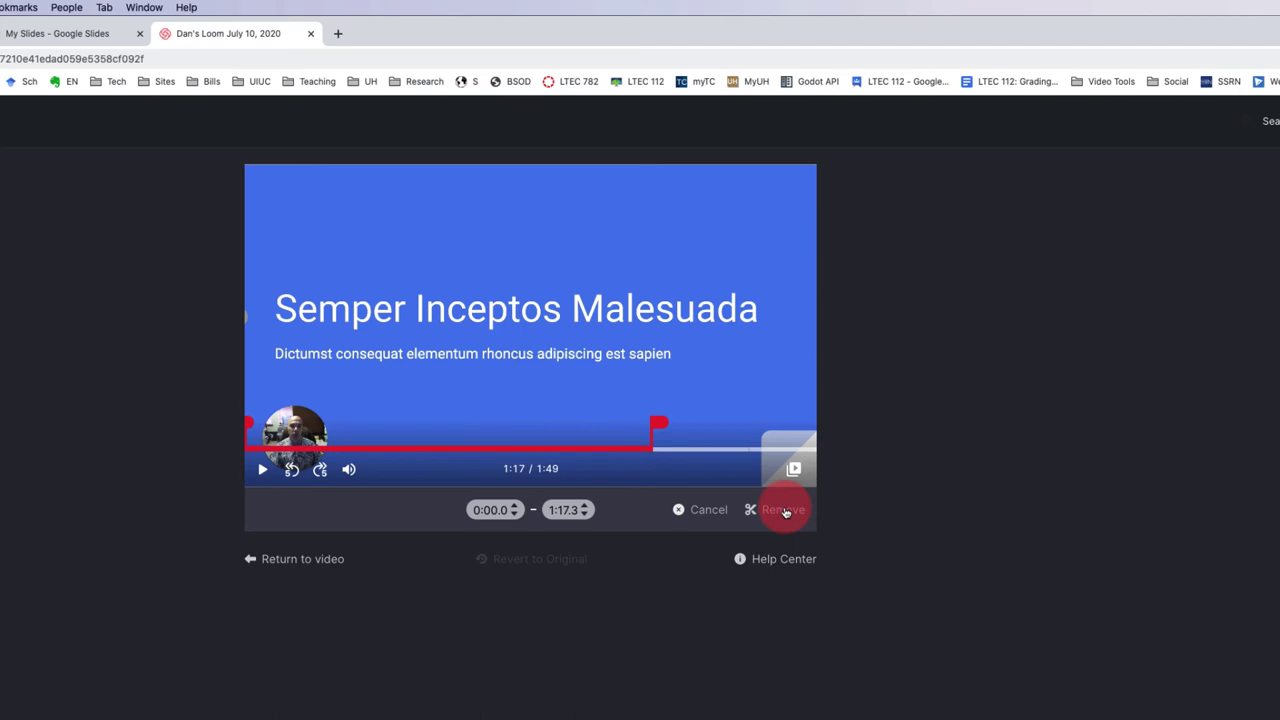
{"action": "left_click", "coordinate": [702, 511]}
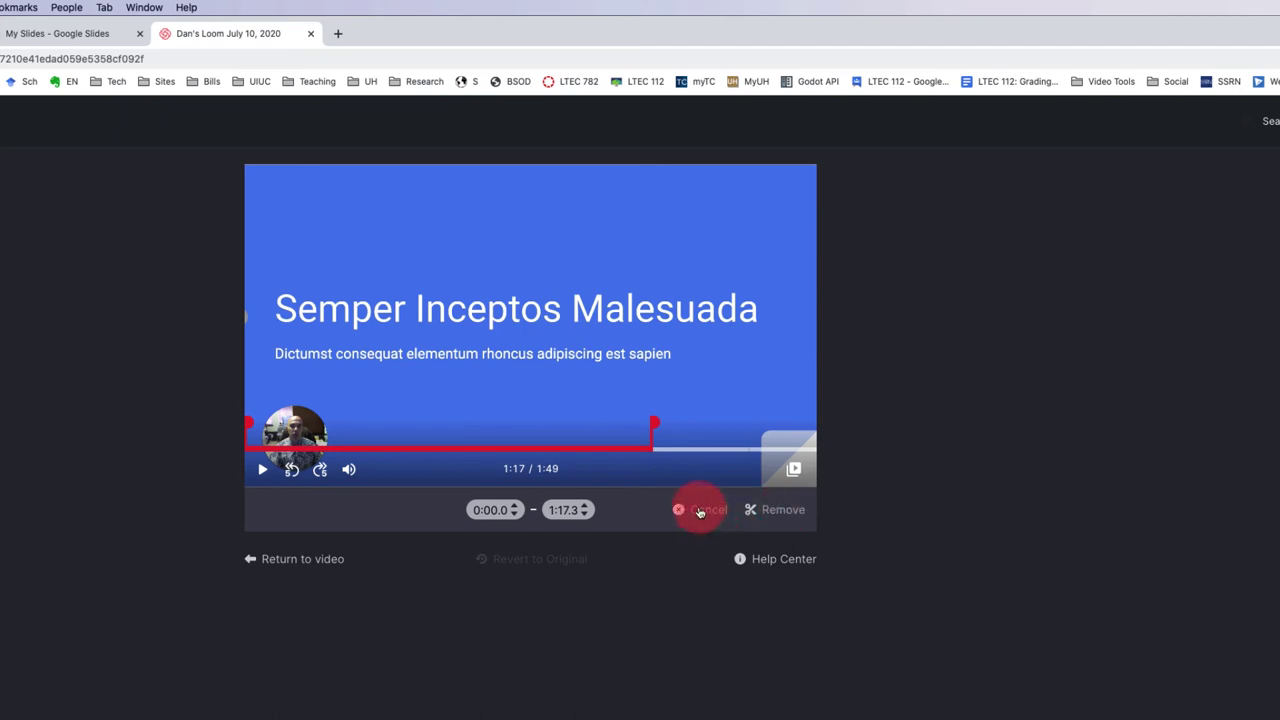
{"action": "left_click", "coordinate": [320, 561]}
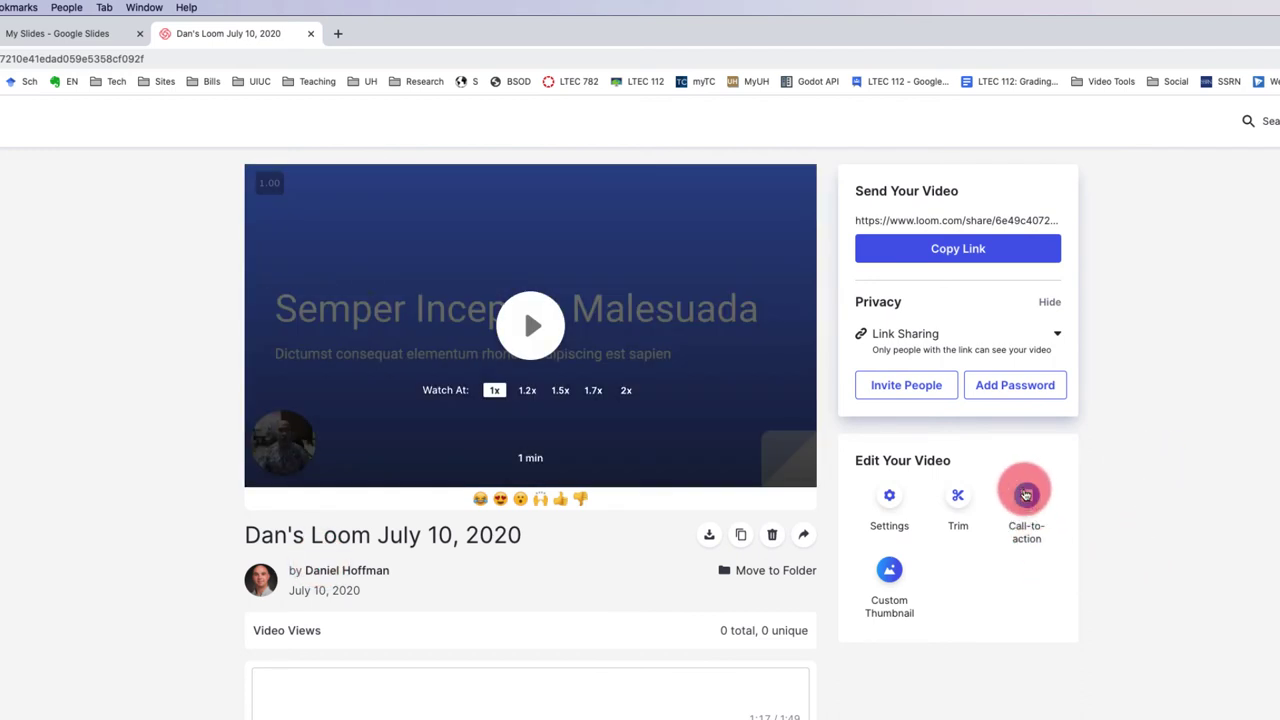
{"action": "left_click", "coordinate": [1029, 497]}
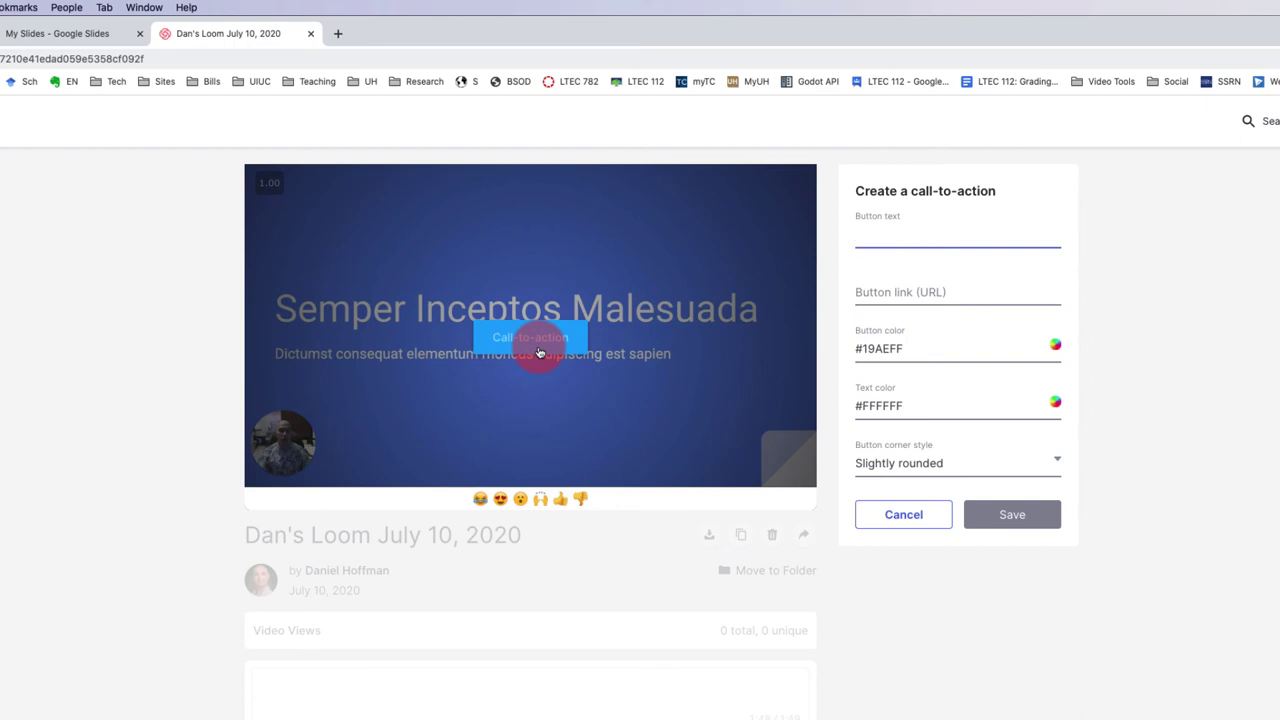
{"action": "left_click", "coordinate": [909, 234]}
{"action": "type", "text": "Check Out"}
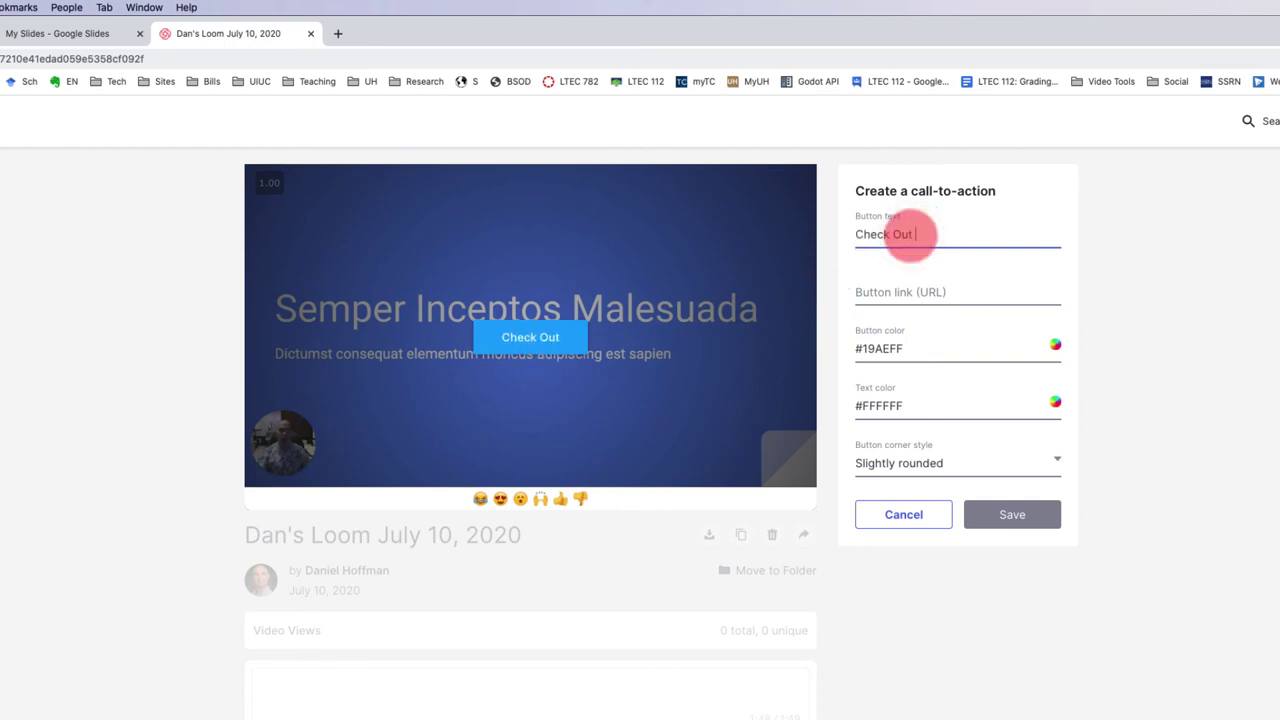
{"action": "type", "text": " Resource"}
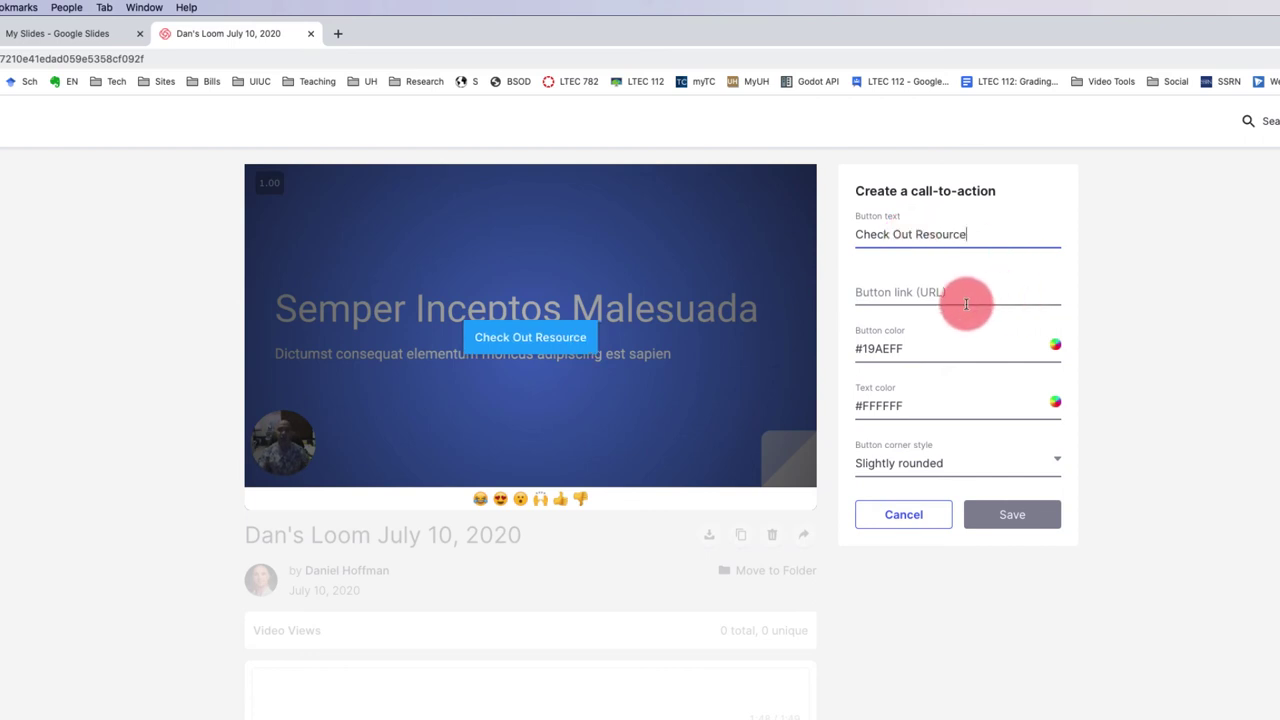
{"action": "left_click", "coordinate": [964, 299]}
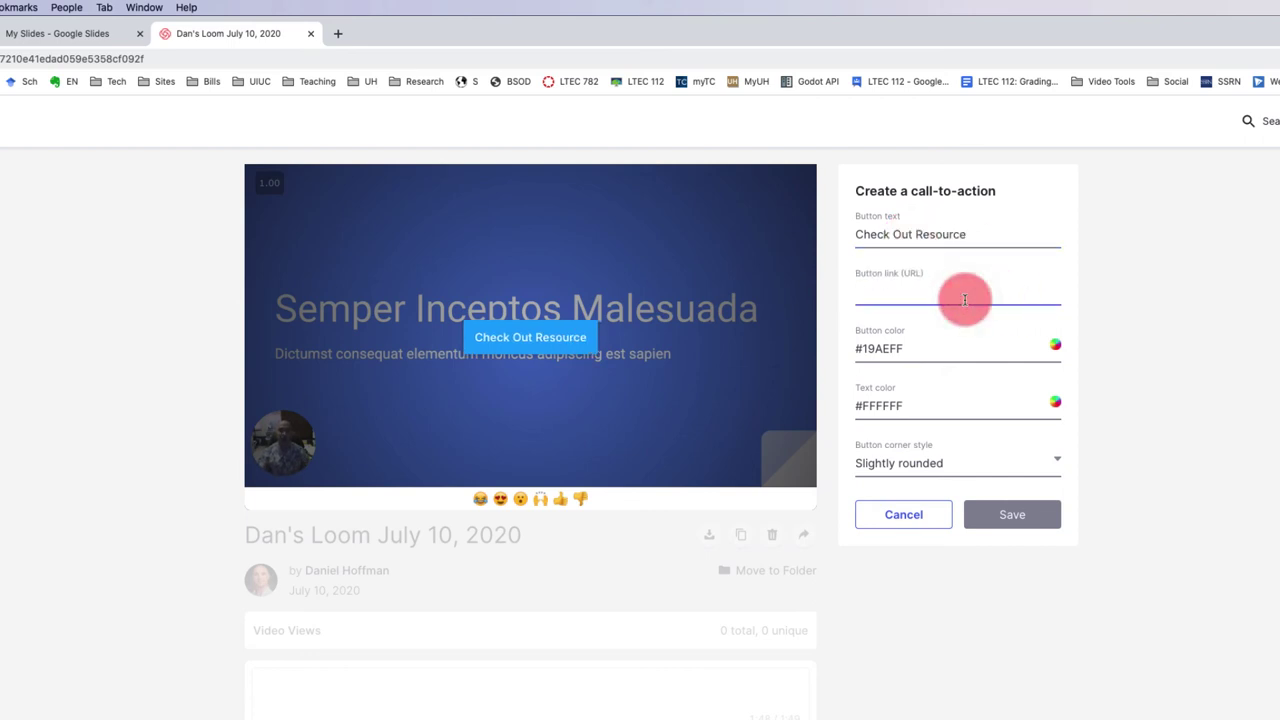
{"action": "type", "text": "www.google.com"}
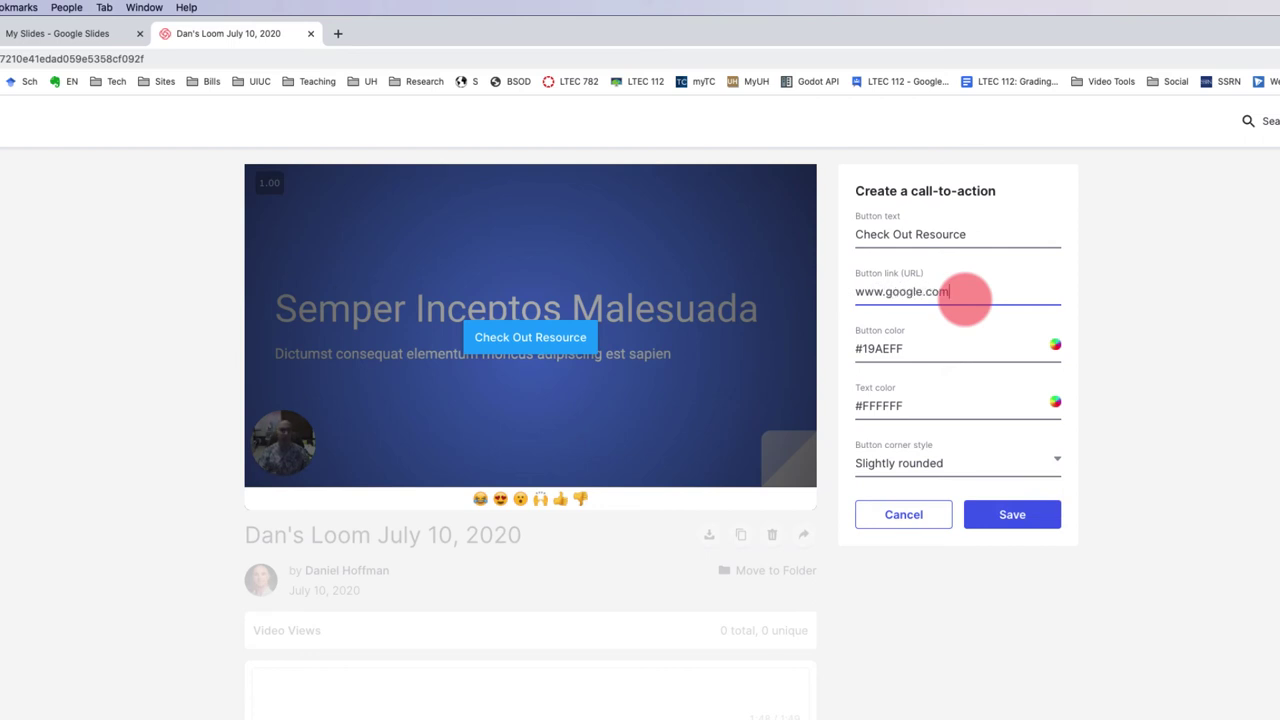
Save the call-to-action and confirm that 'Check Out Resource' opens Google at the video's end
{"action": "left_click", "coordinate": [1020, 518]}
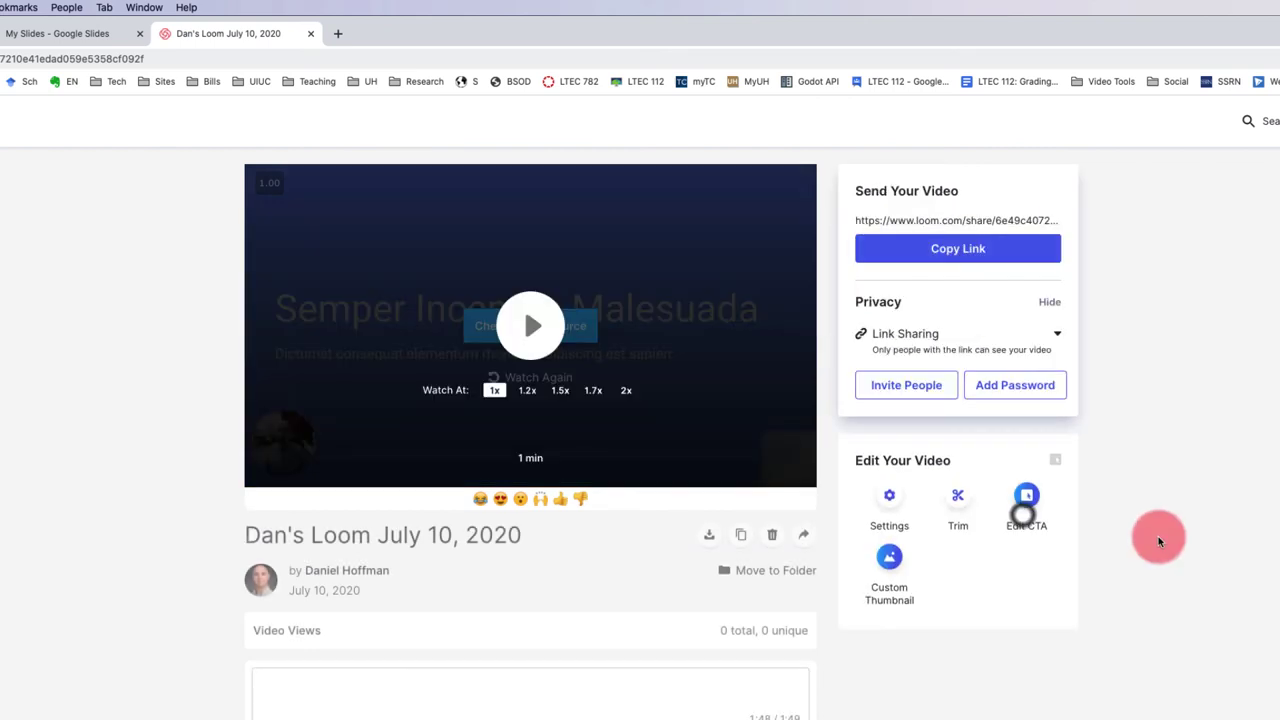
{"action": "left_click", "coordinate": [530, 325]}
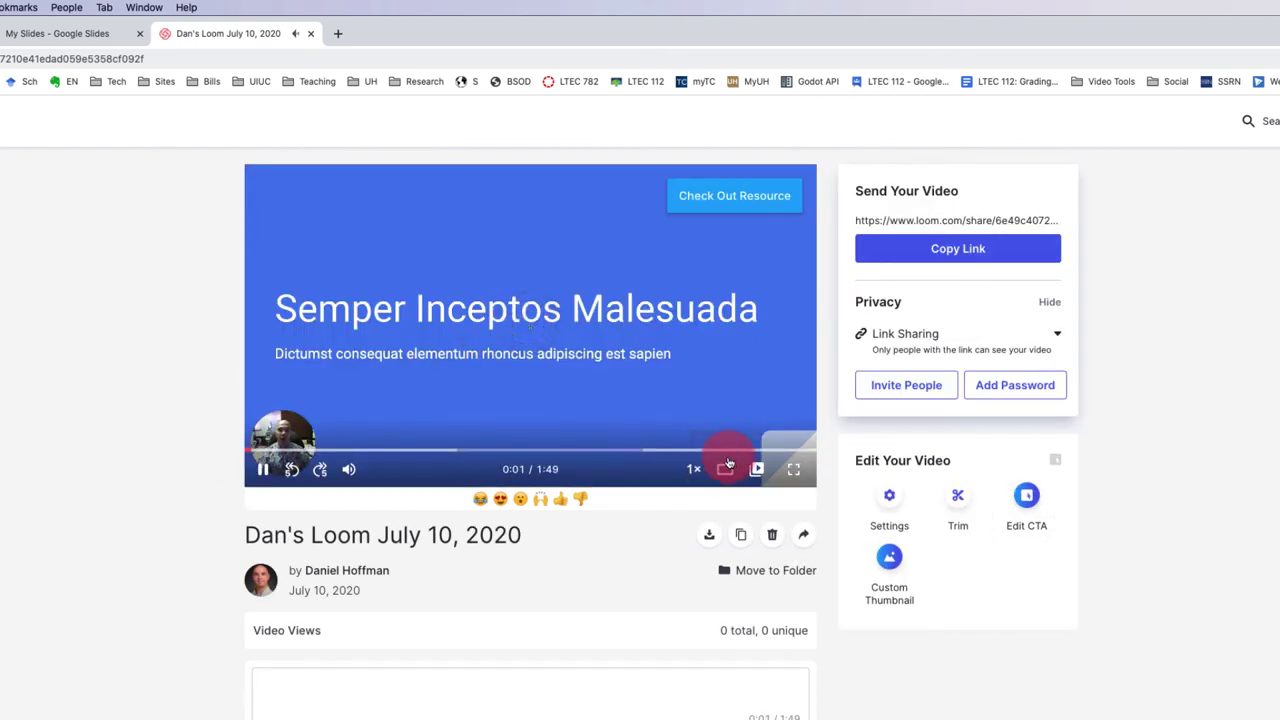
{"action": "left_click", "coordinate": [771, 452]}
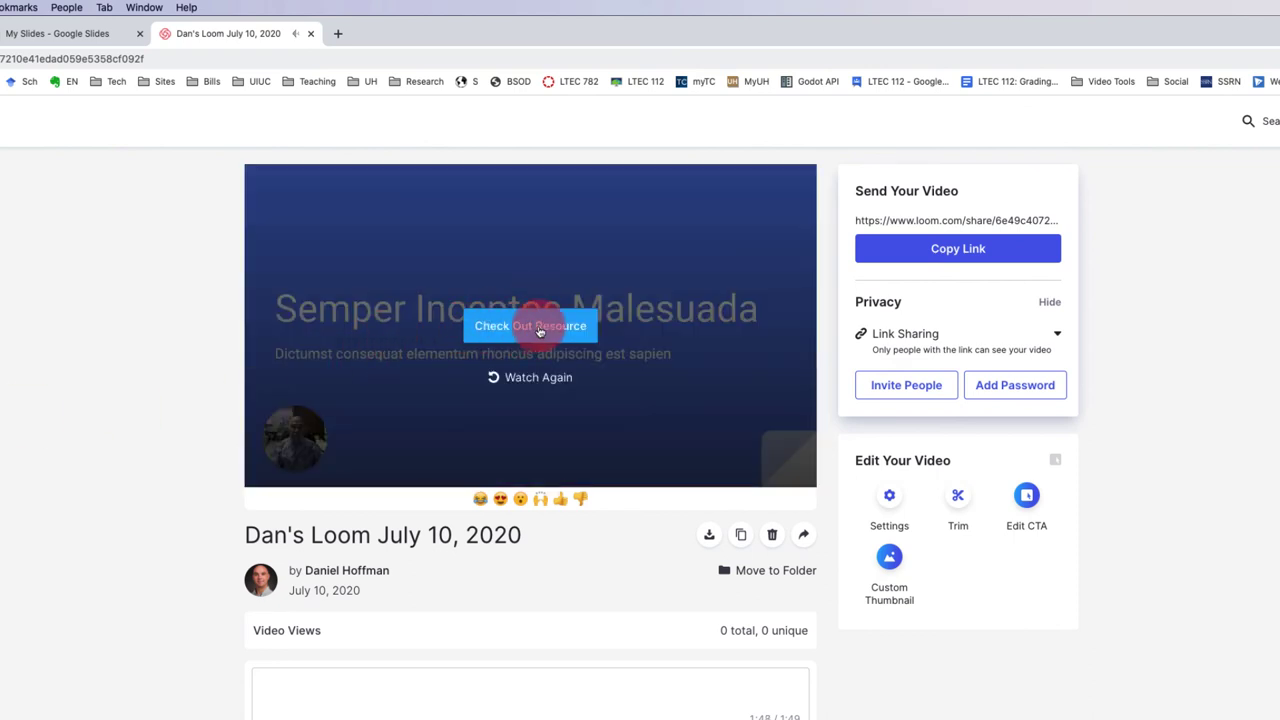
{"action": "left_click", "coordinate": [538, 328]}
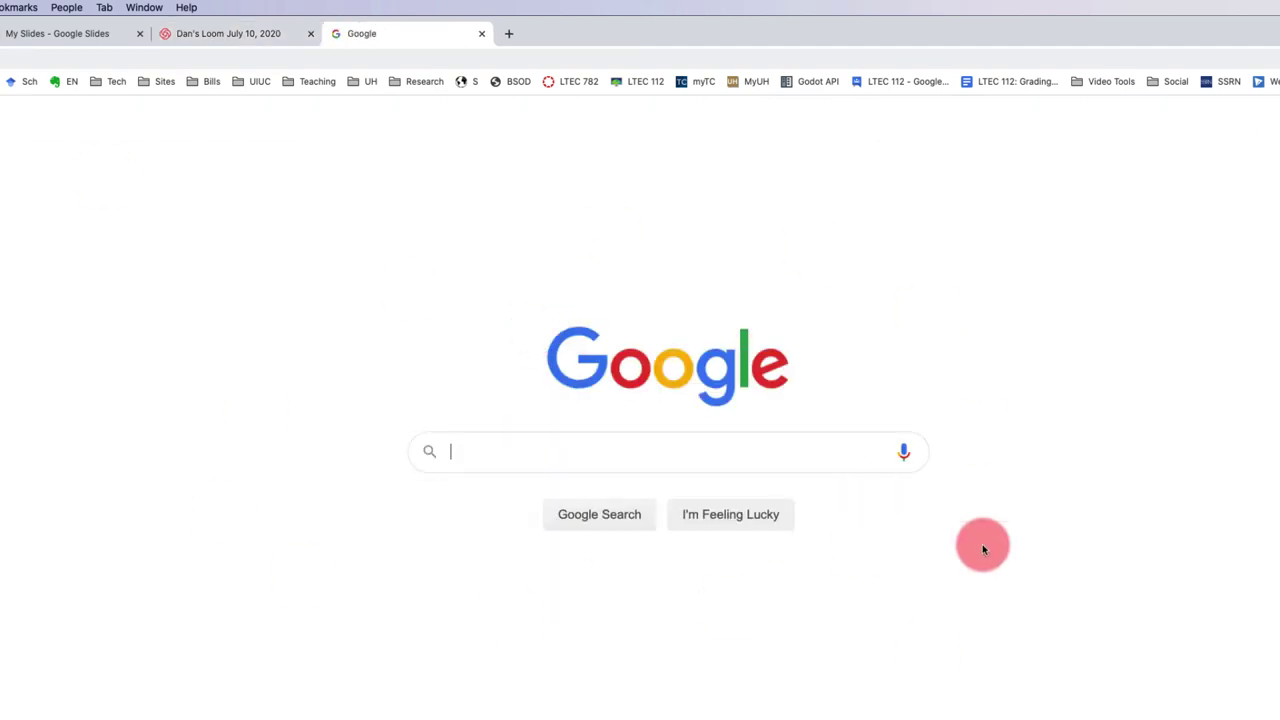
{"action": "left_click", "coordinate": [200, 35]}
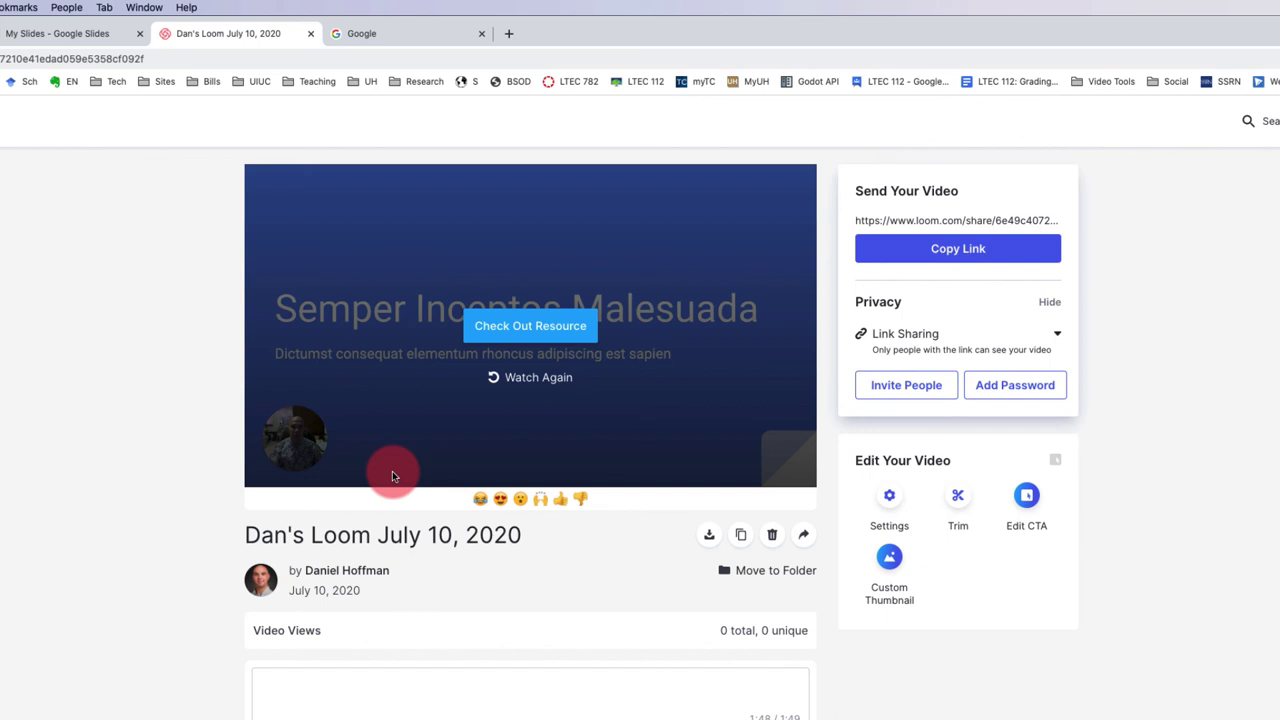
Copy the video's responsive embed code and open the Critical Reflection 01 discussion in Canvas
{"action": "left_click", "coordinate": [805, 540]}
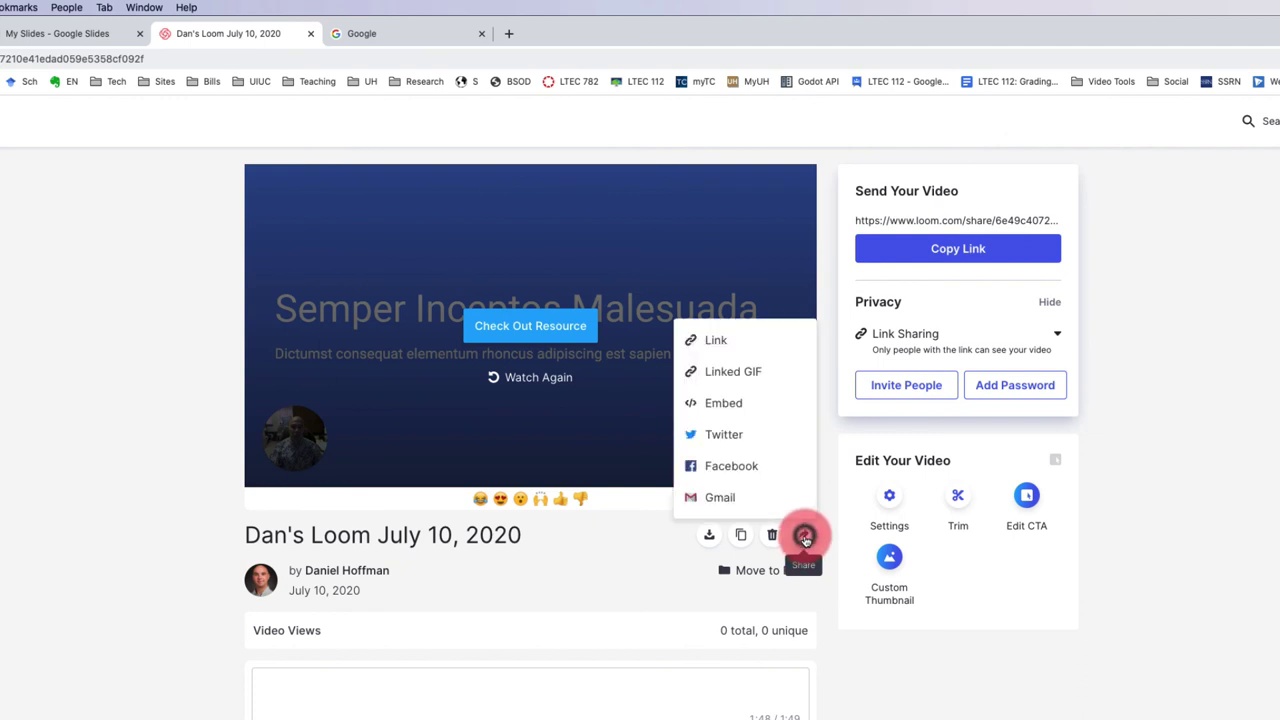
{"action": "left_click", "coordinate": [729, 405]}
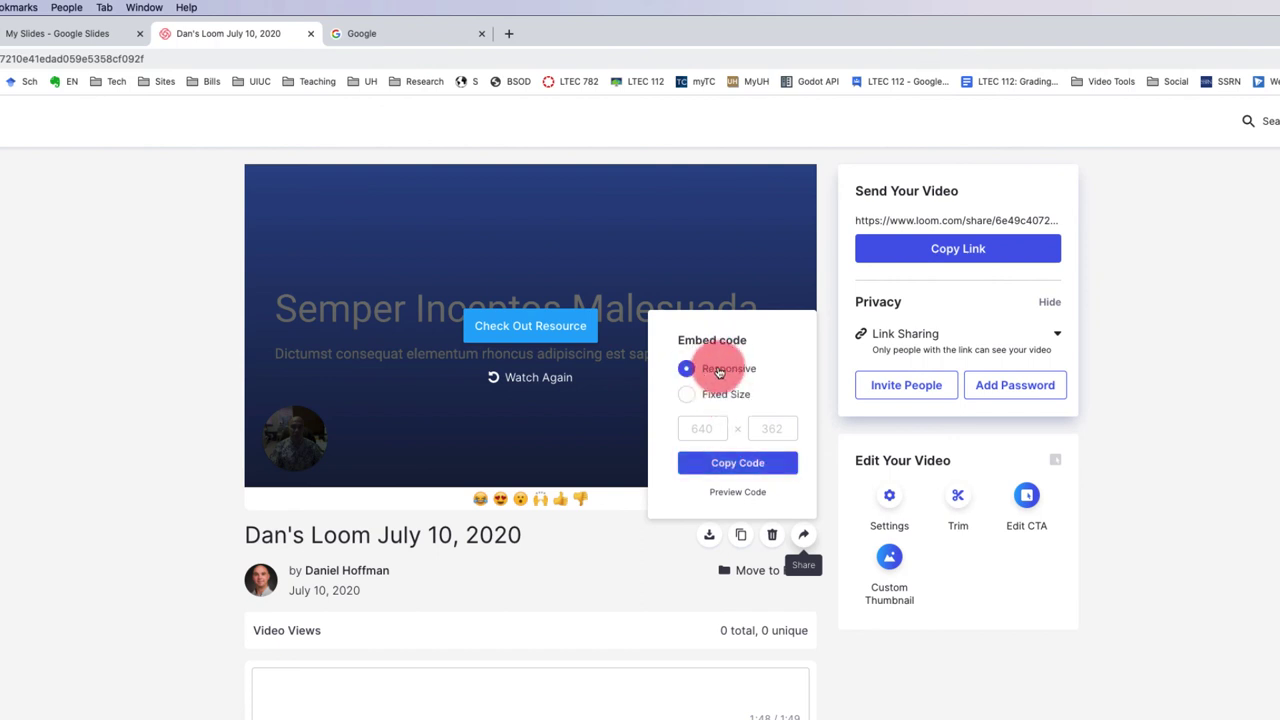
{"action": "left_click", "coordinate": [735, 396]}
{"action": "left_click", "coordinate": [686, 369]}
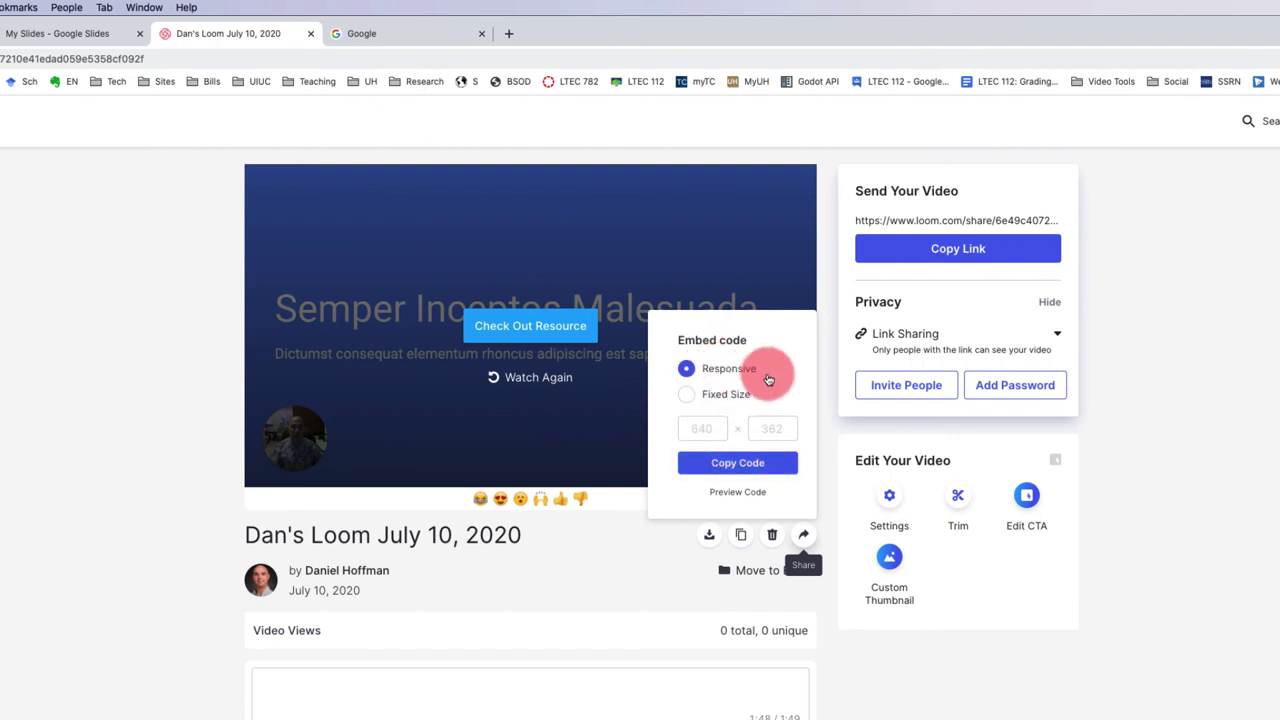
{"action": "left_click", "coordinate": [737, 463]}
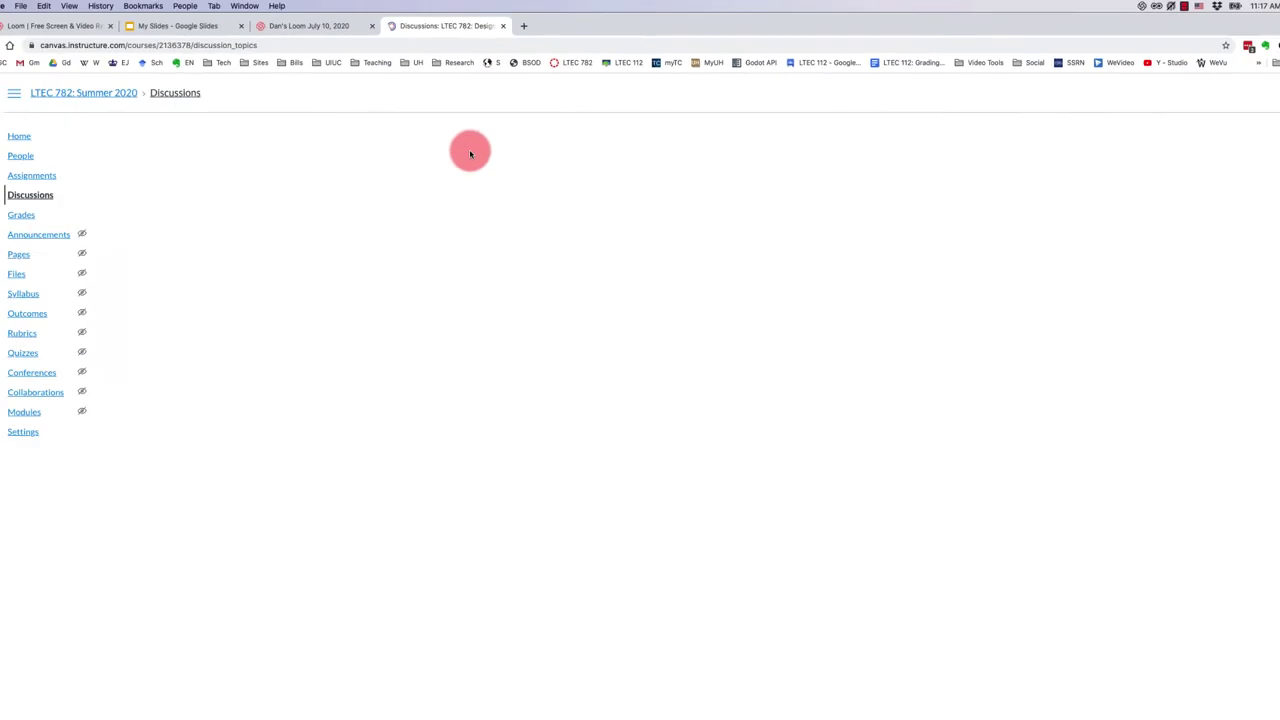
{"action": "left_click", "coordinate": [243, 191]}
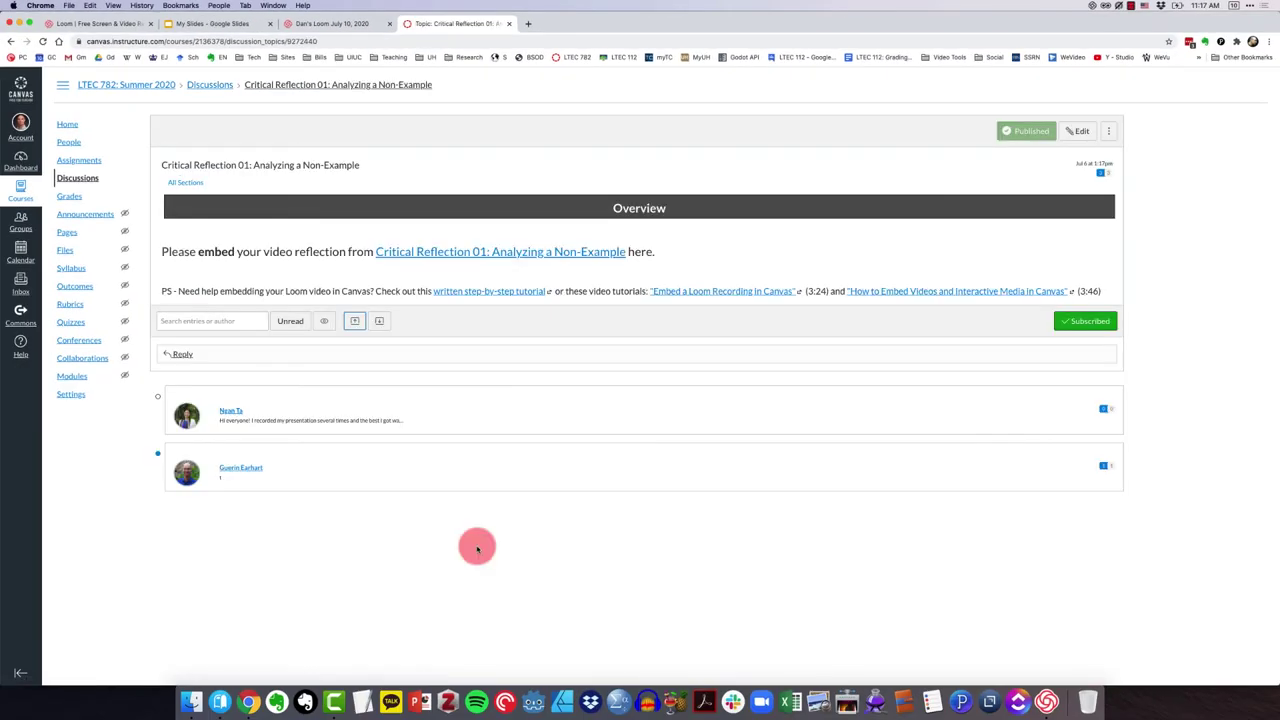
Start a discussion reply and paste the Loom embed code in through the HTML editor
{"action": "left_click", "coordinate": [182, 354]}
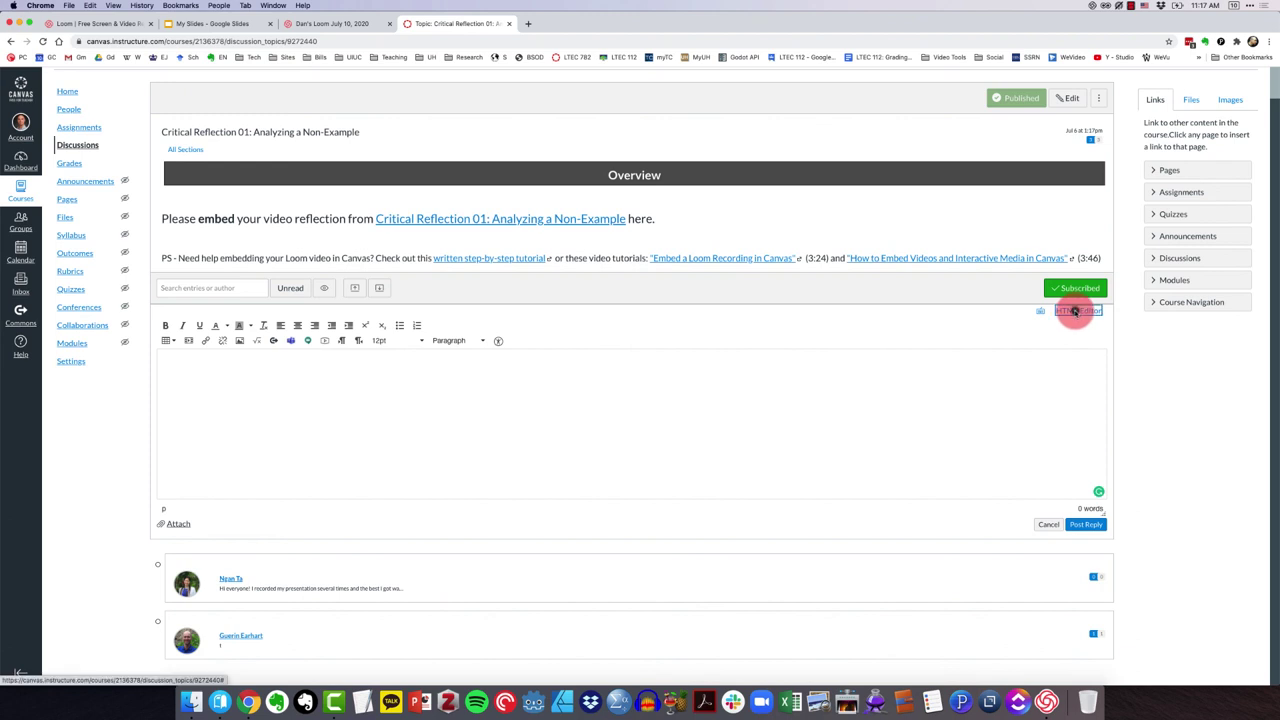
{"action": "left_click", "coordinate": [1075, 311]}
{"action": "key", "text": "cmd+v"}
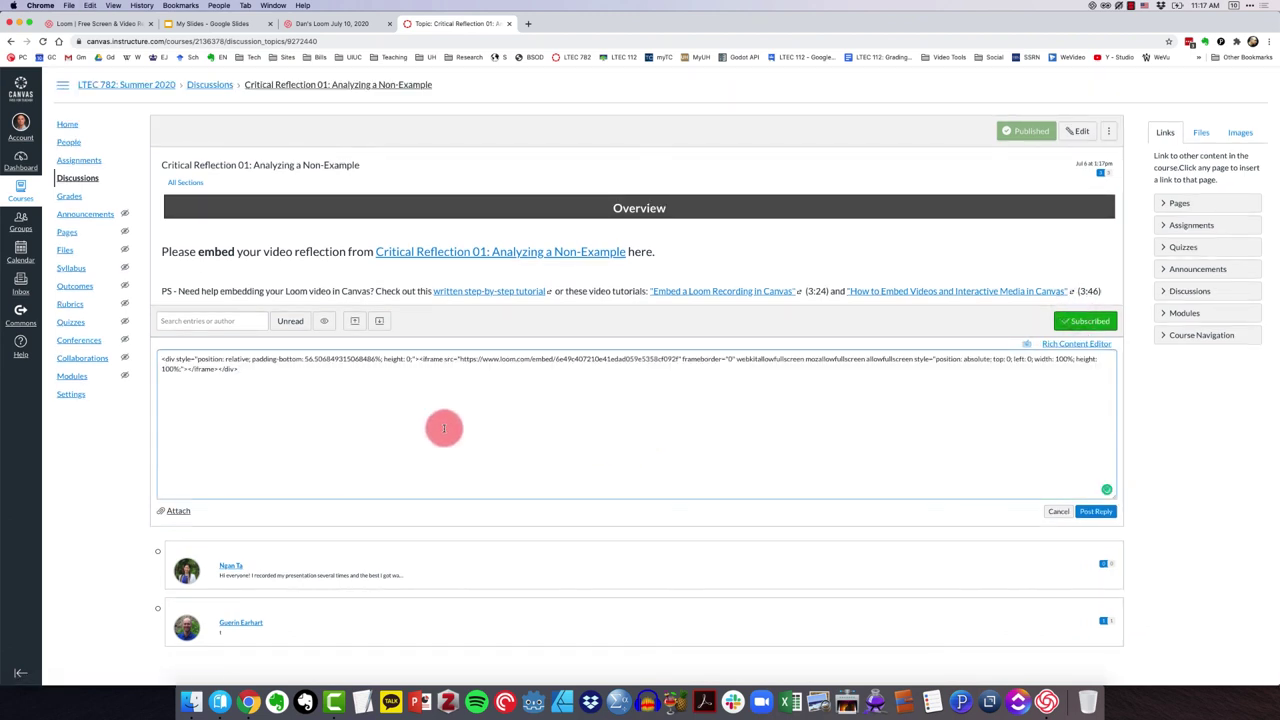
{"action": "left_click", "coordinate": [1075, 344]}
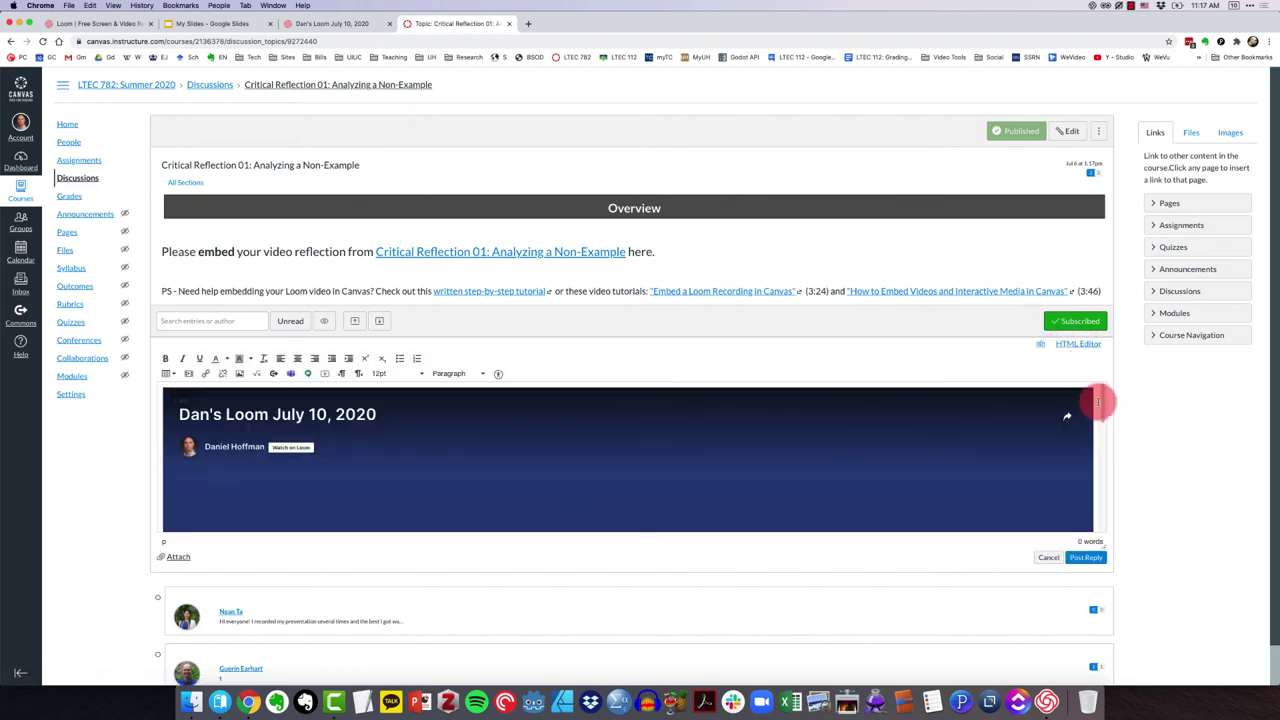
Recheck the embed code in the HTML view, then return to the formatted view showing the video
{"action": "mouse_move", "coordinate": [1102, 399]}
{"action": "left_mouse_down"}
{"action": "mouse_move", "coordinate": [1092, 490]}
{"action": "mouse_move", "coordinate": [1102, 390]}
{"action": "left_mouse_up"}
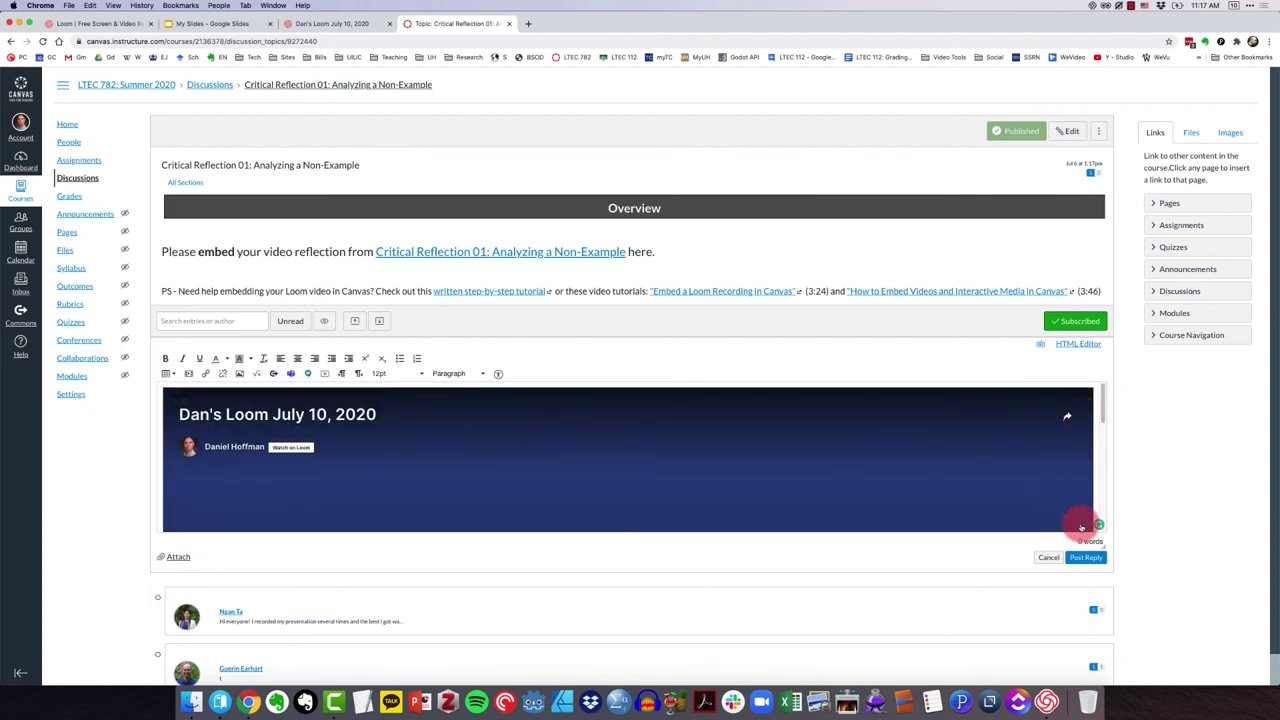
{"action": "left_click", "coordinate": [1097, 560]}
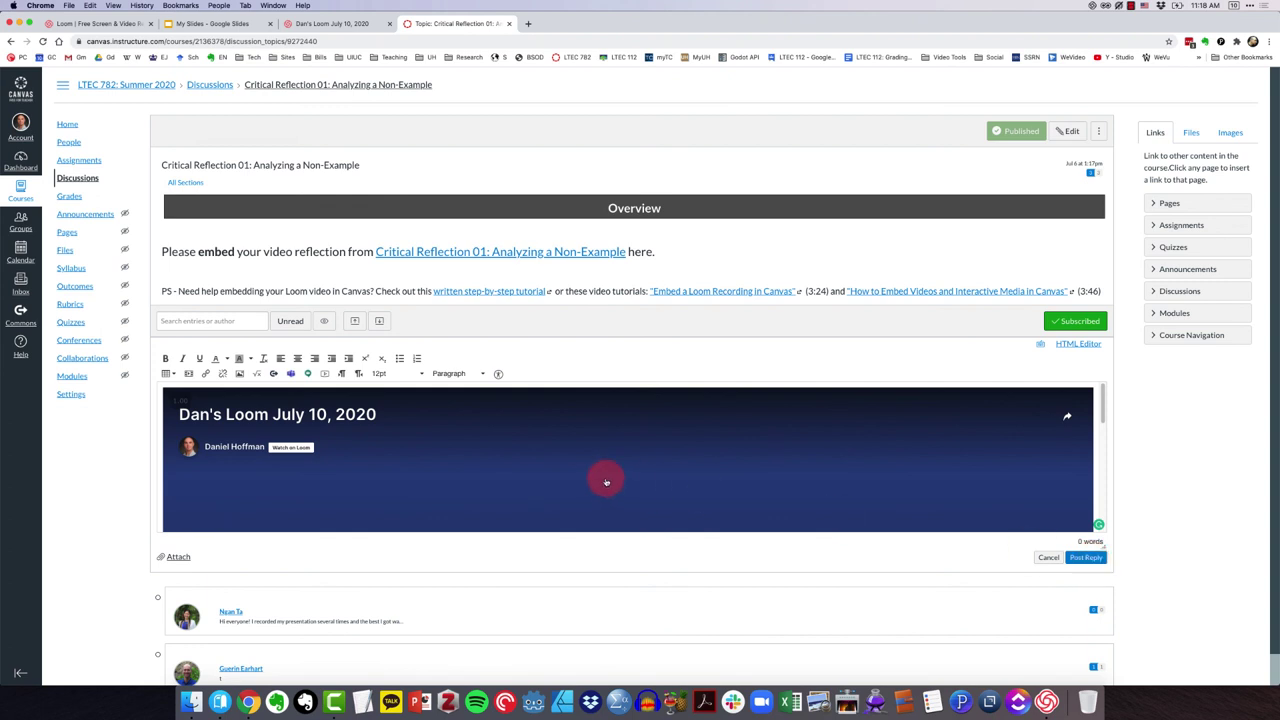
{"action": "left_click", "coordinate": [1073, 349]}
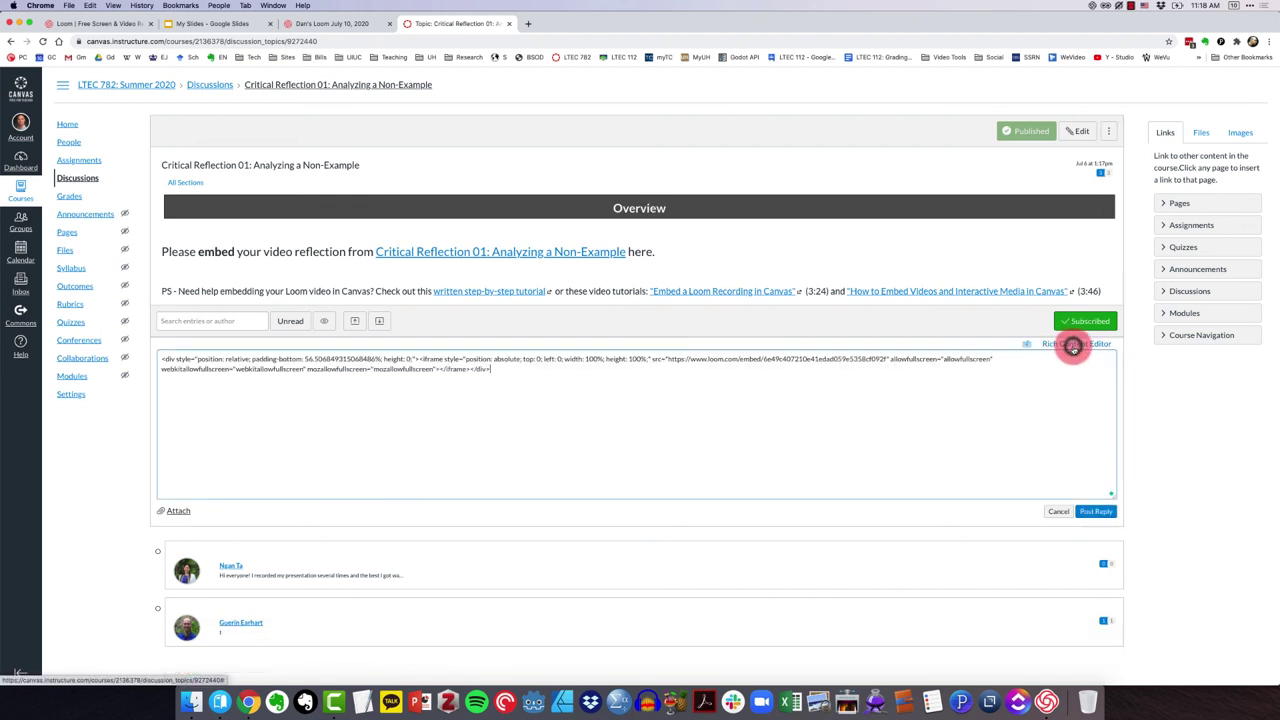
{"action": "left_click_drag", "start_coordinate": [532, 382], "coordinate": [144, 347]}
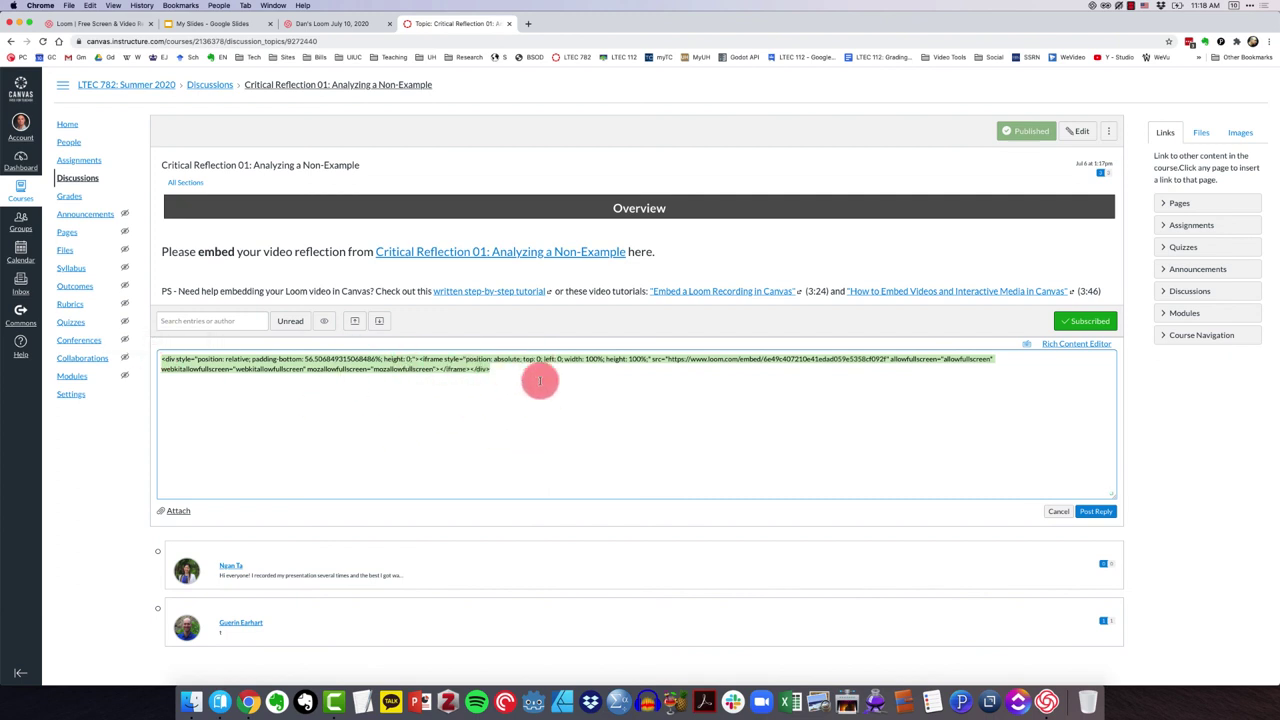
{"action": "left_click", "coordinate": [1077, 345]}
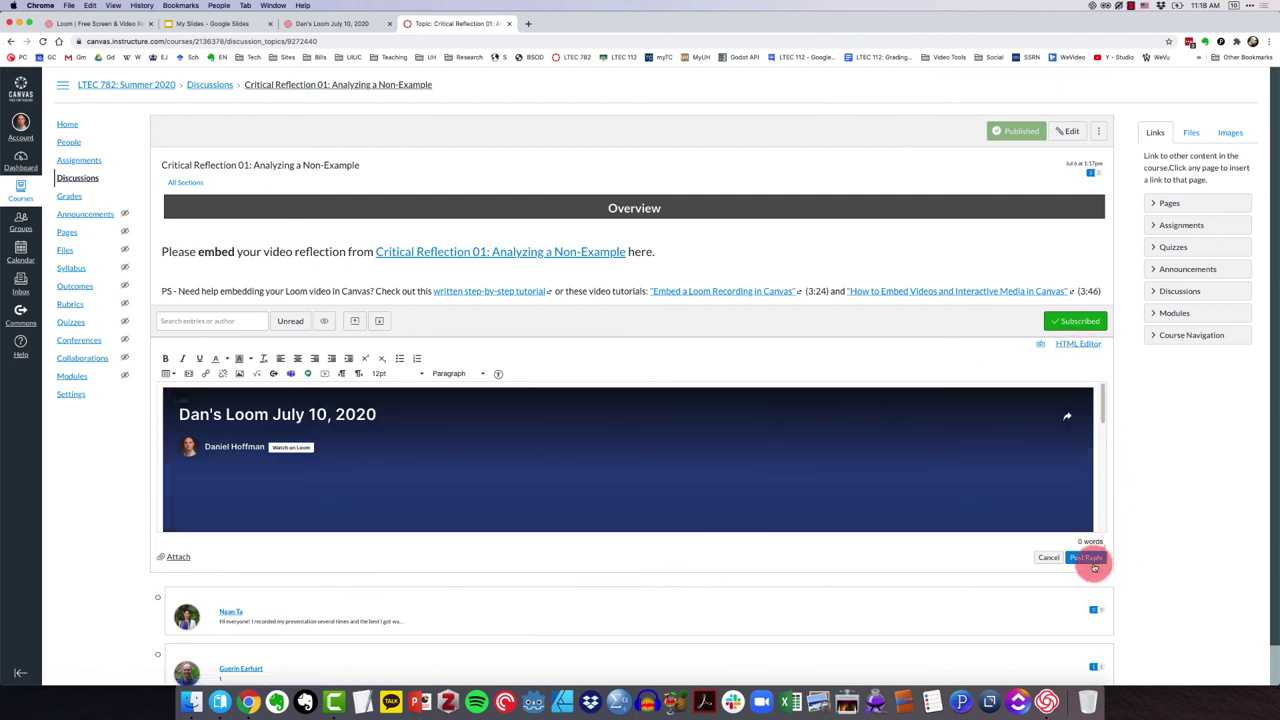